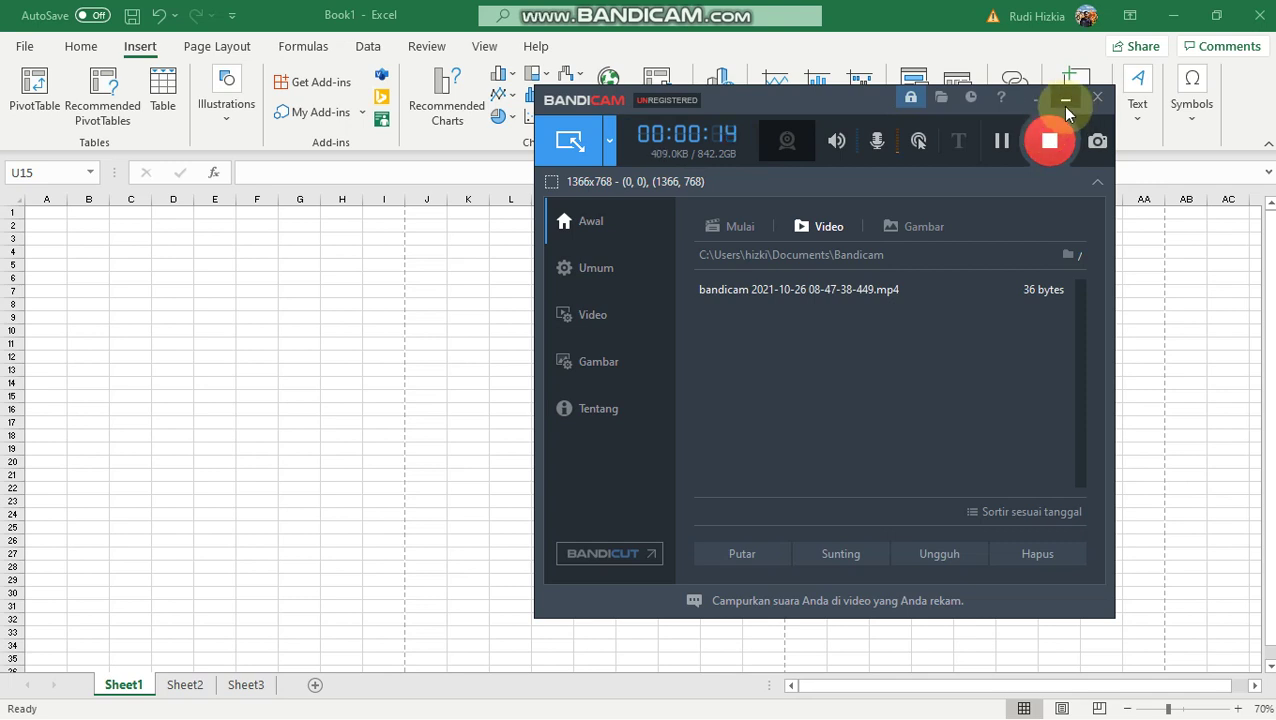
Minimize the Bandicam recorder window to reveal the blank Book1 workbook.
left_click(1064, 102)
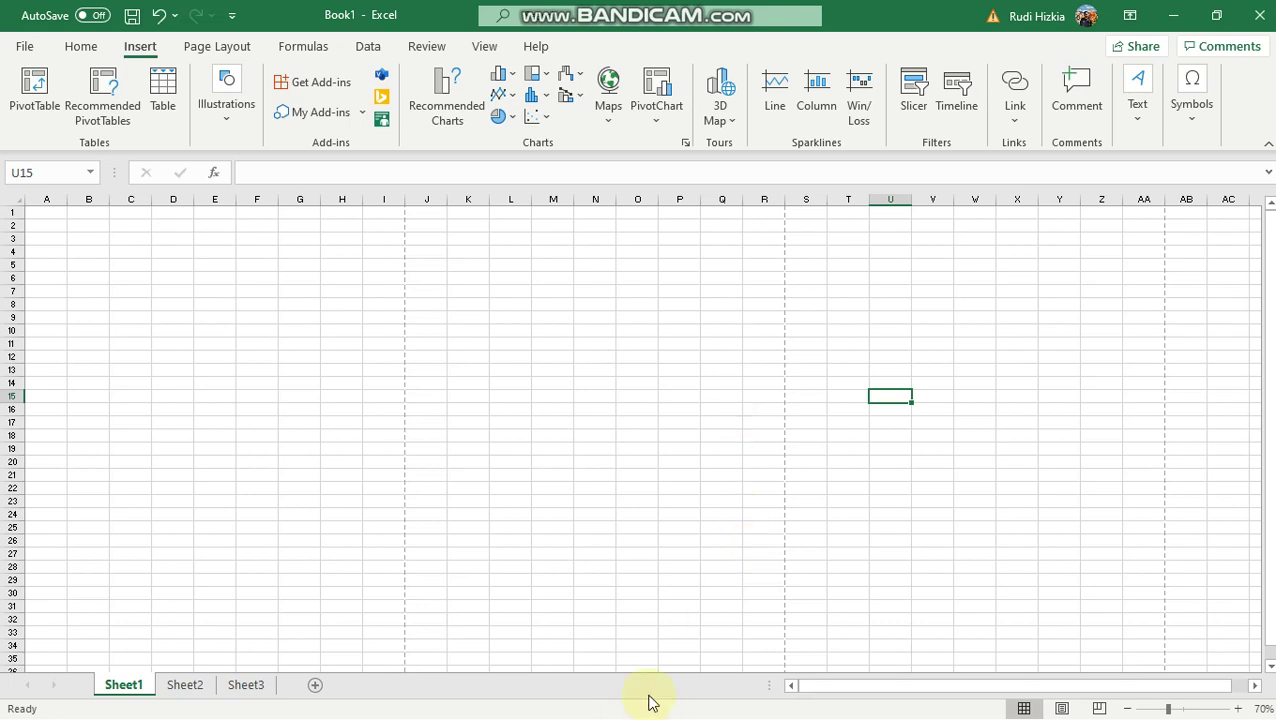
key("super")
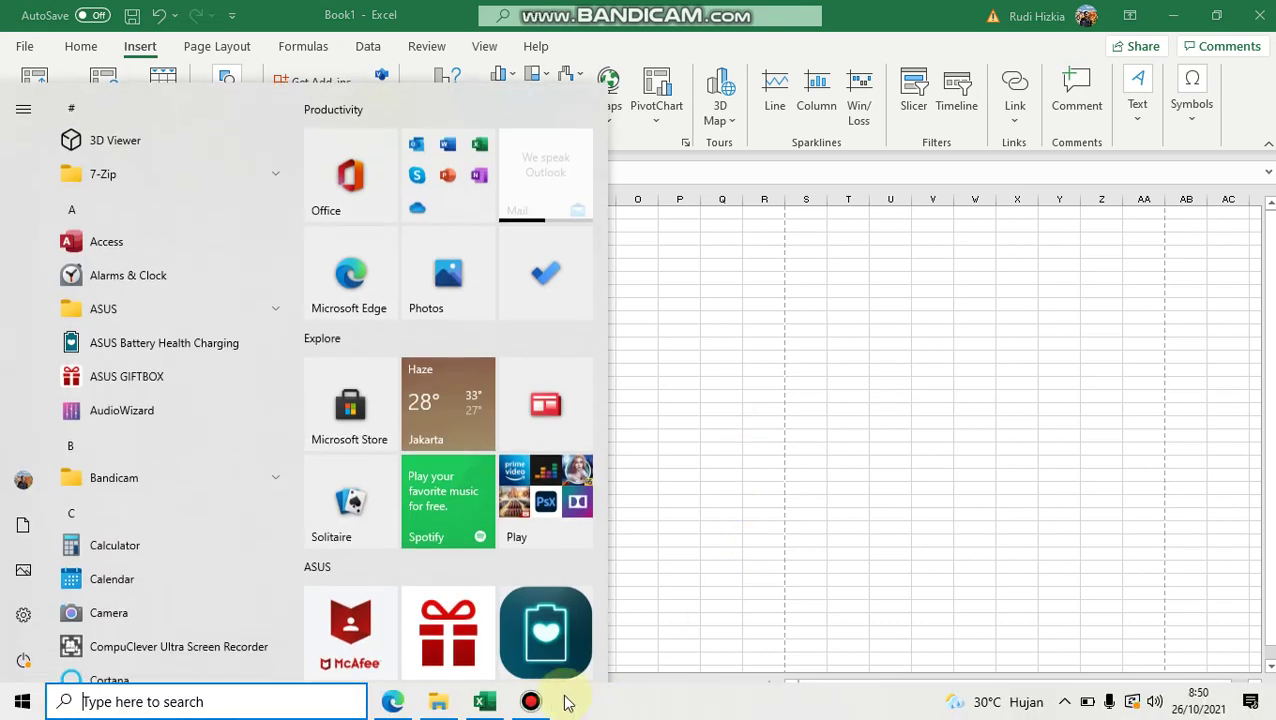
left_click(530, 701)
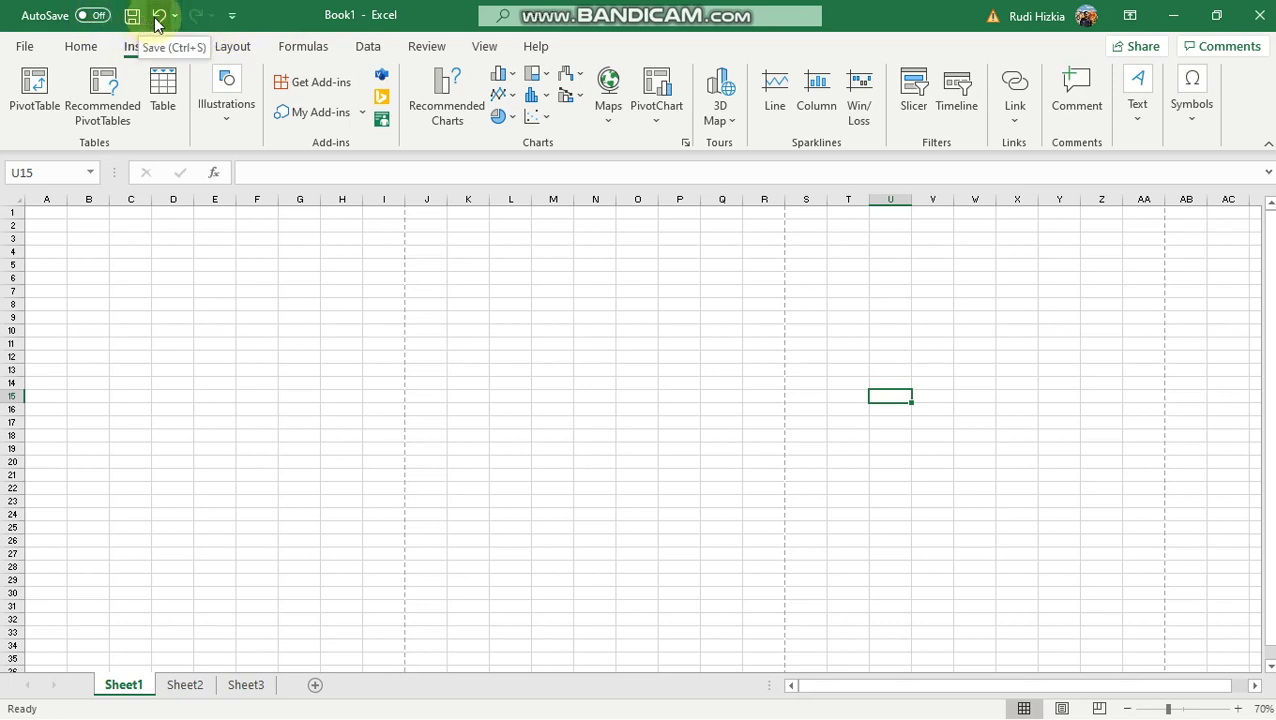
Add the Open command to the Quick Access Toolbar.
left_click(236, 17)
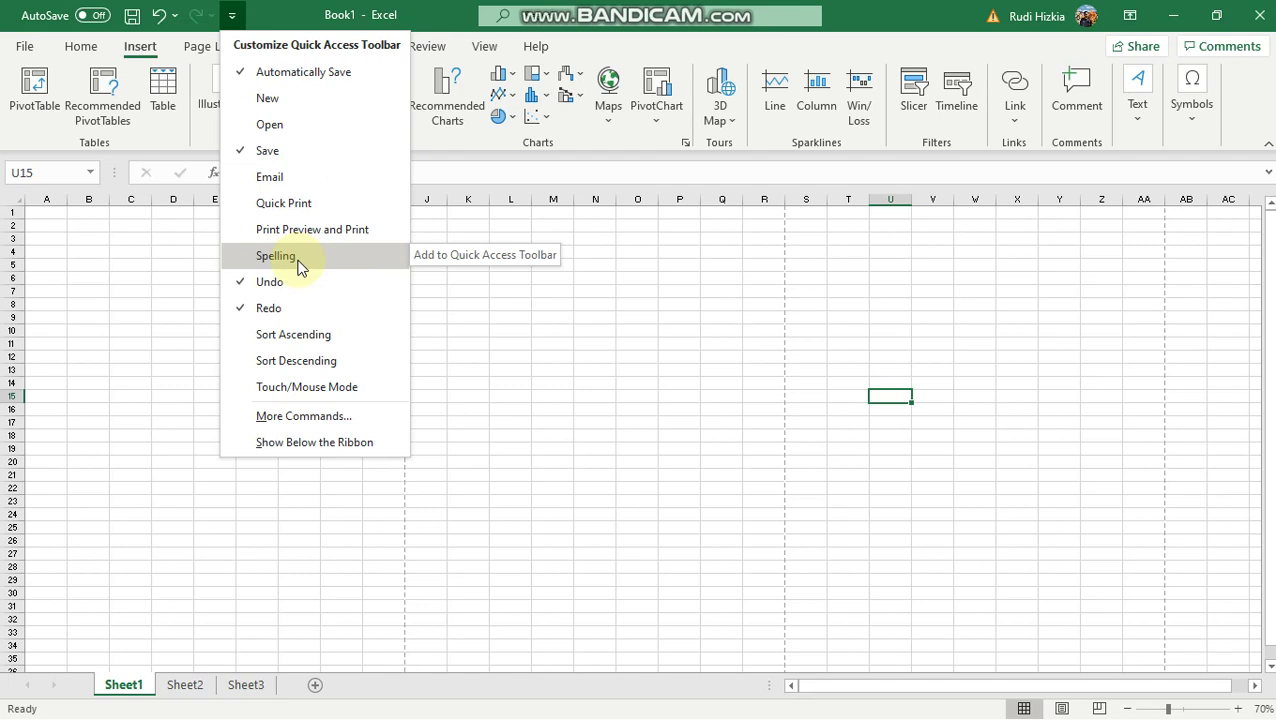
left_click(302, 122)
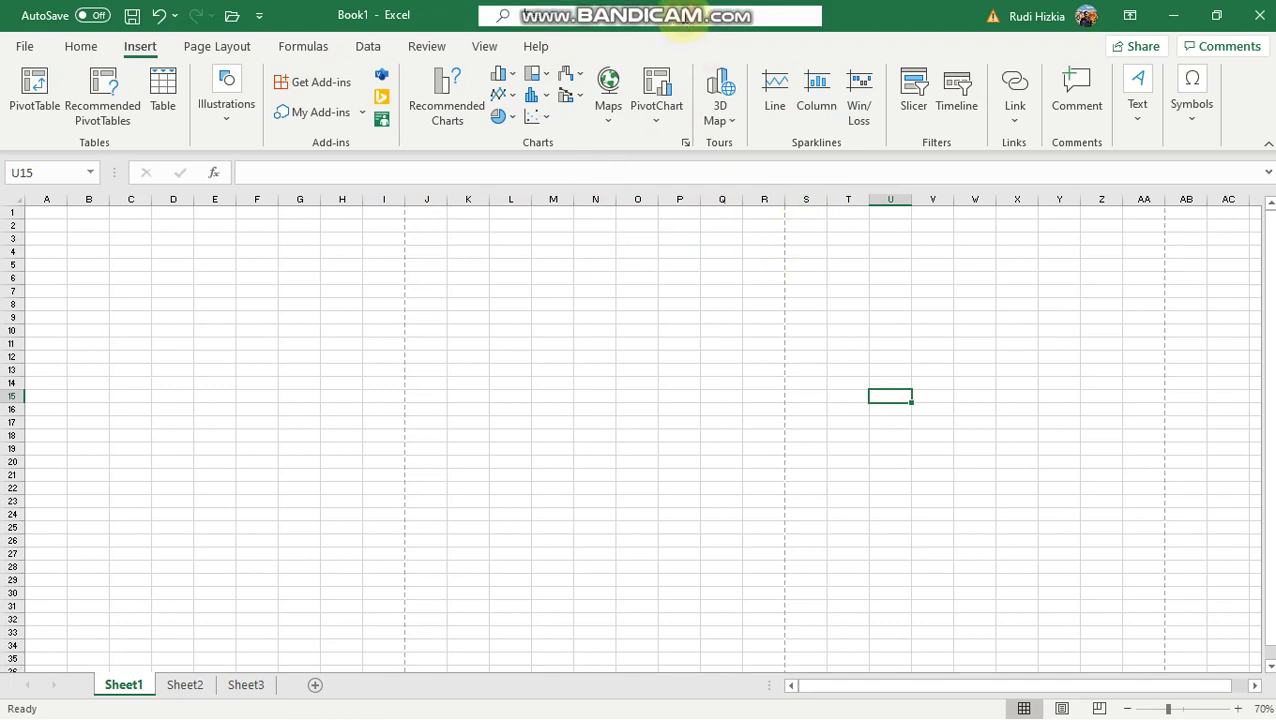
left_click(676, 24)
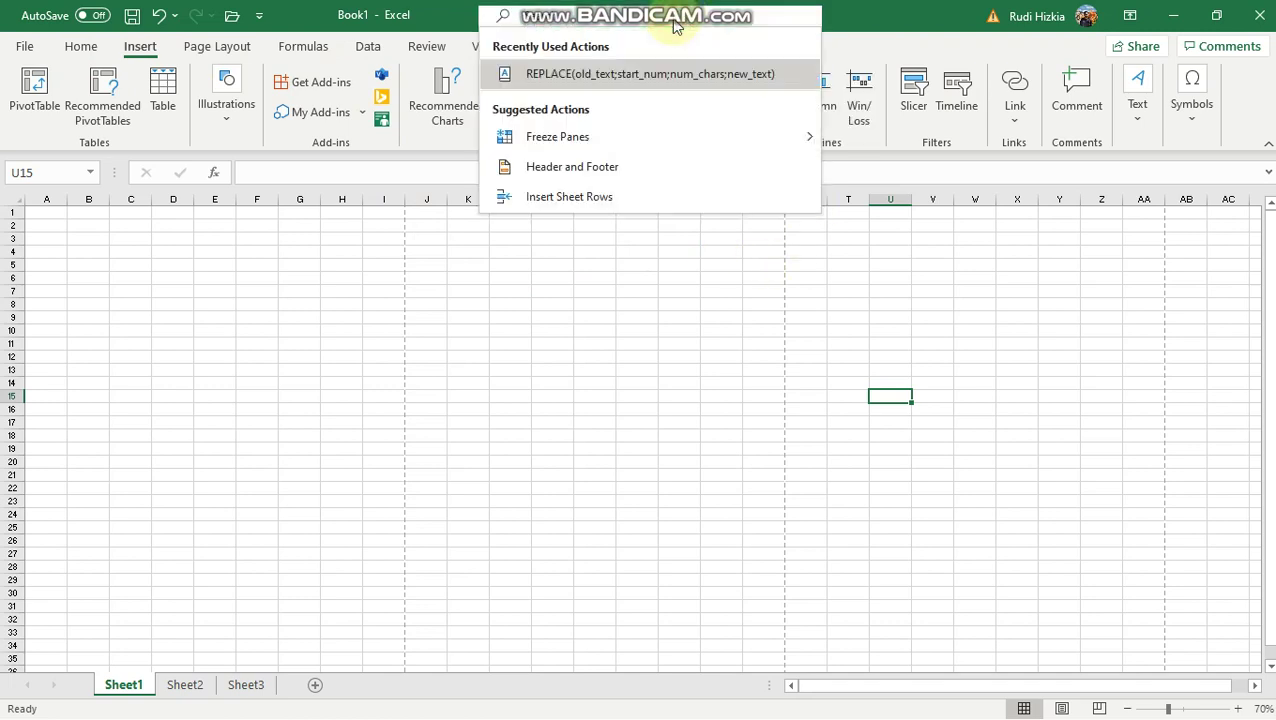
type("repla")
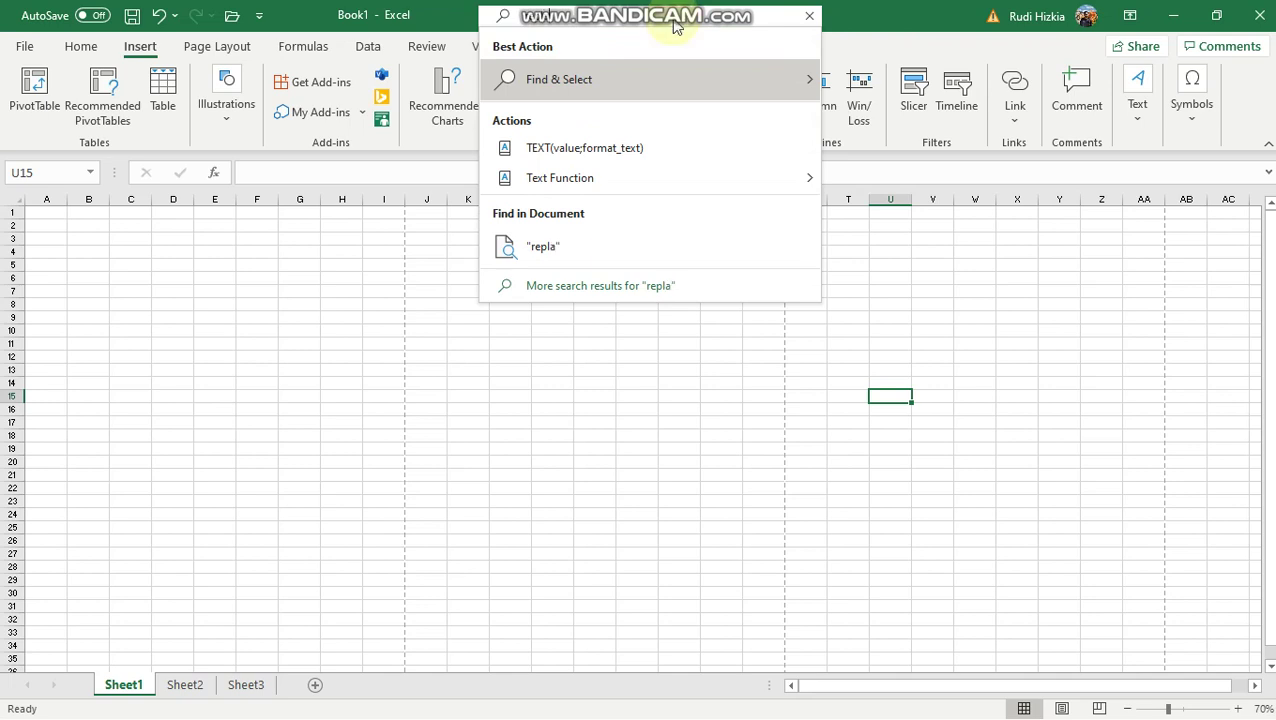
type("ce")
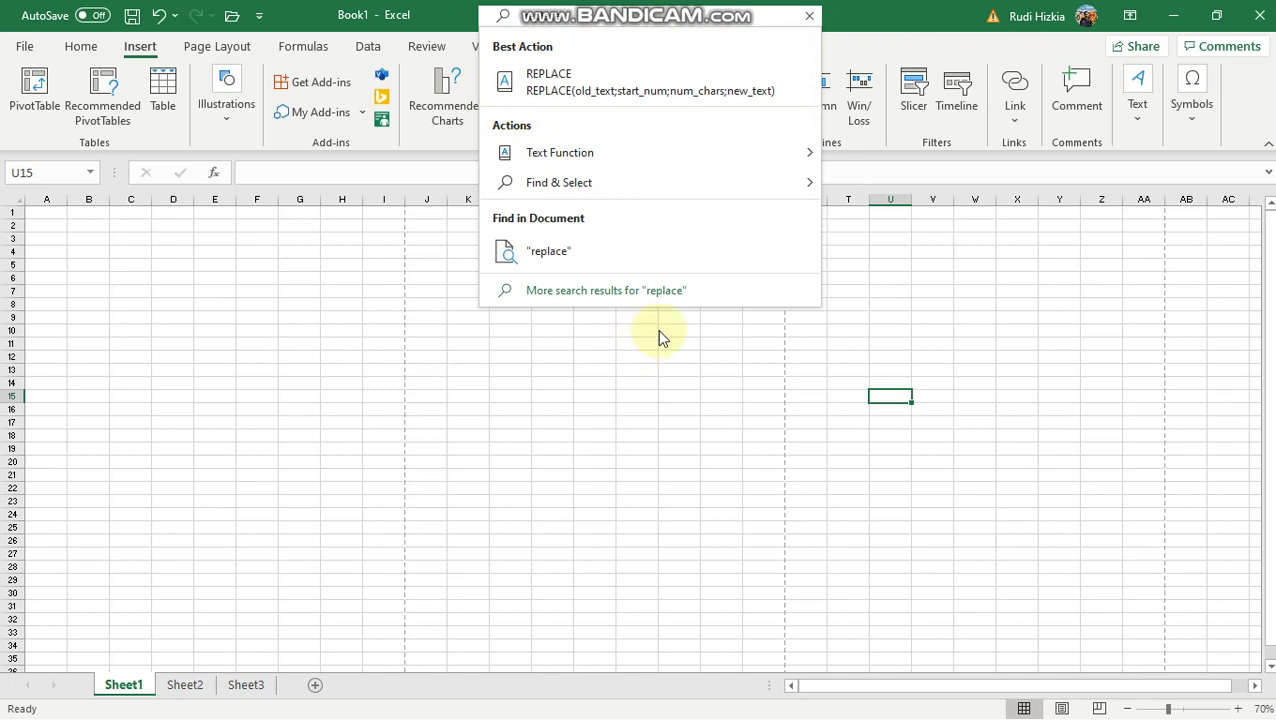
left_click(813, 17)
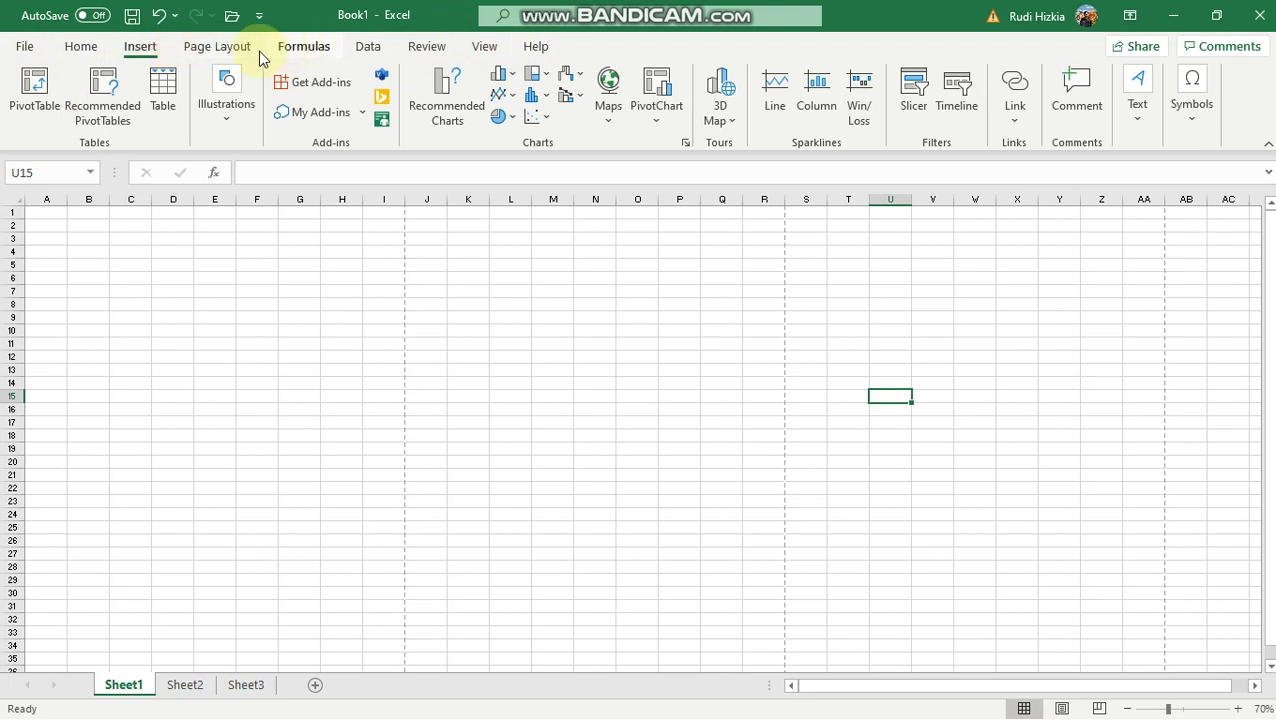
Browse the Home and Insert ribbon commands, ending on the Page Layout commands.
left_click(84, 50)
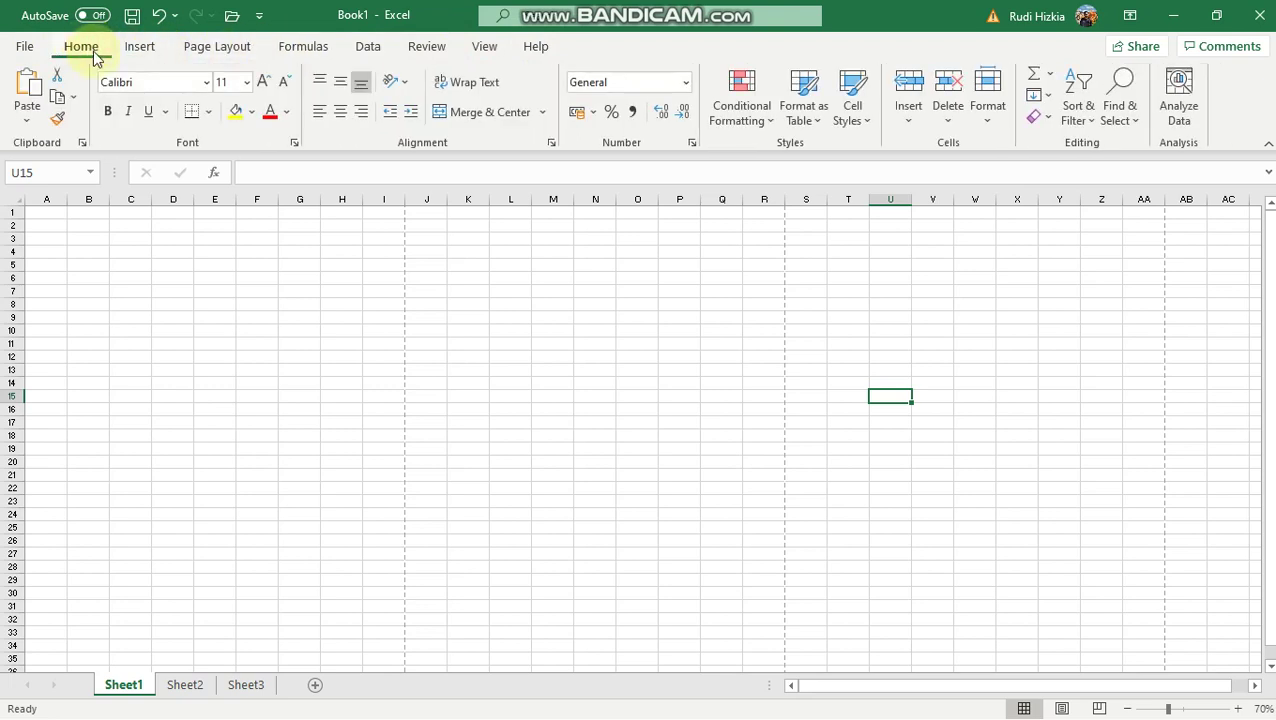
left_click(132, 50)
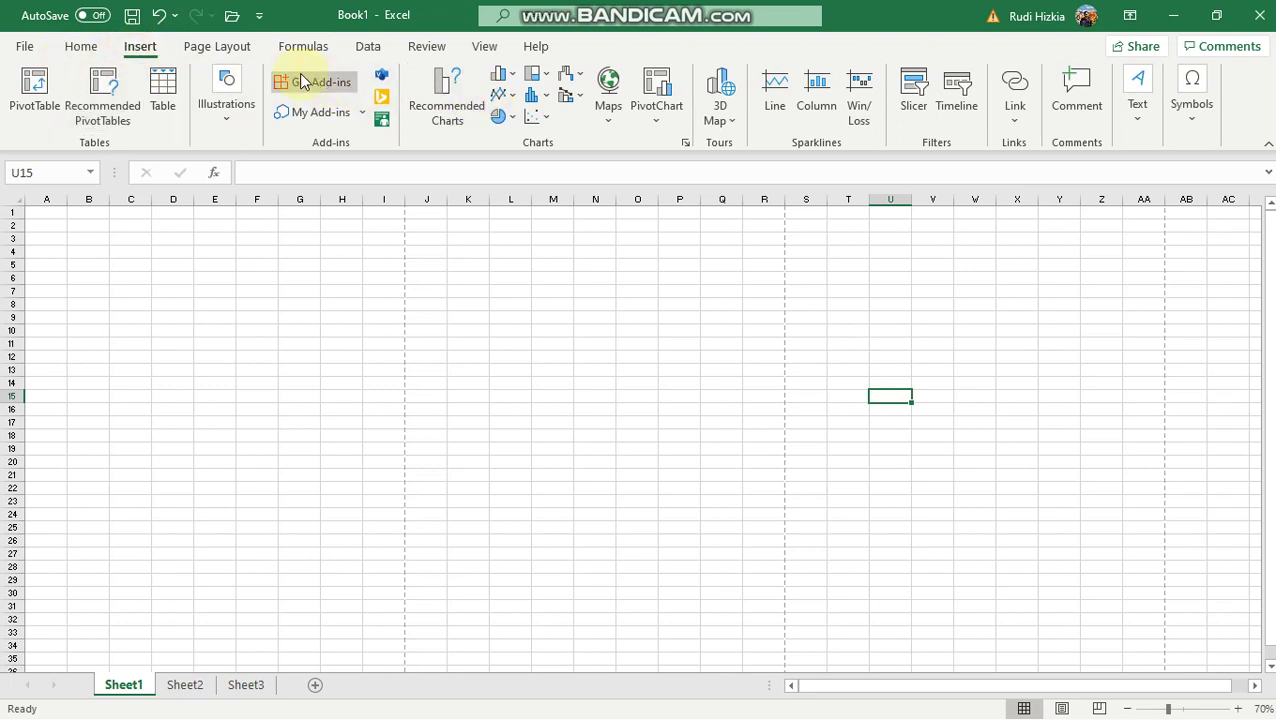
left_click(217, 47)
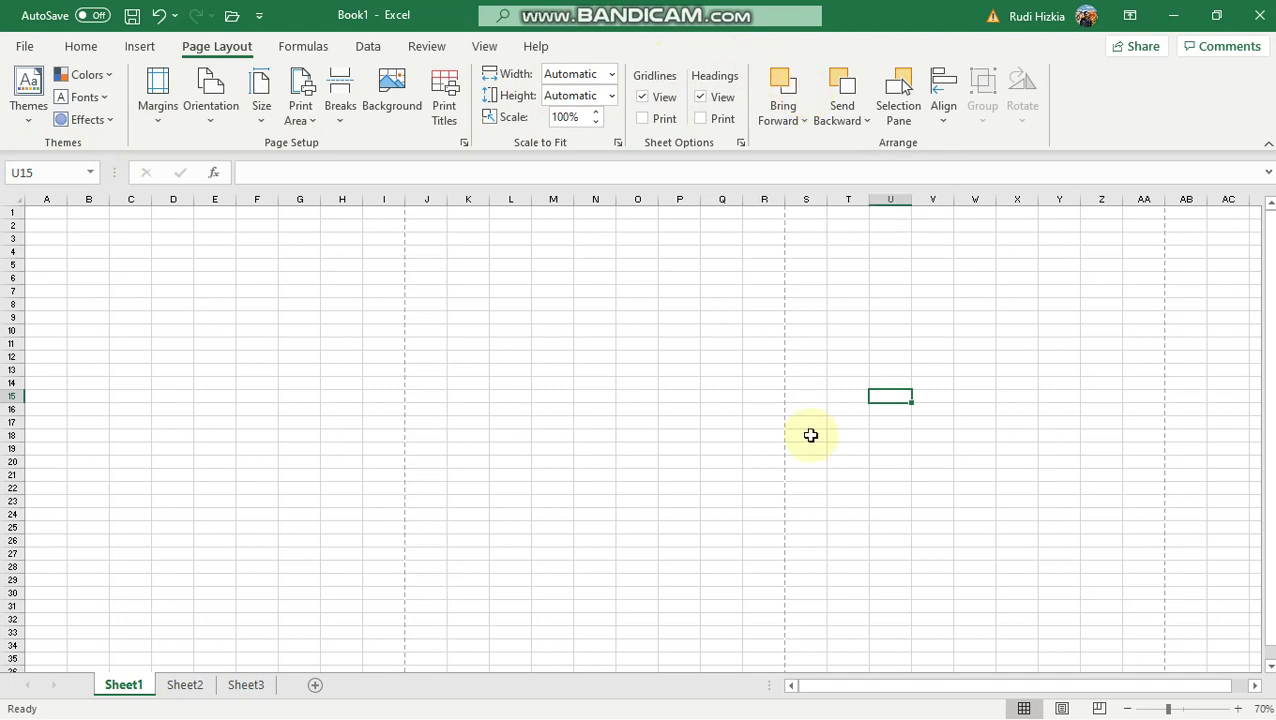
left_click(93, 249)
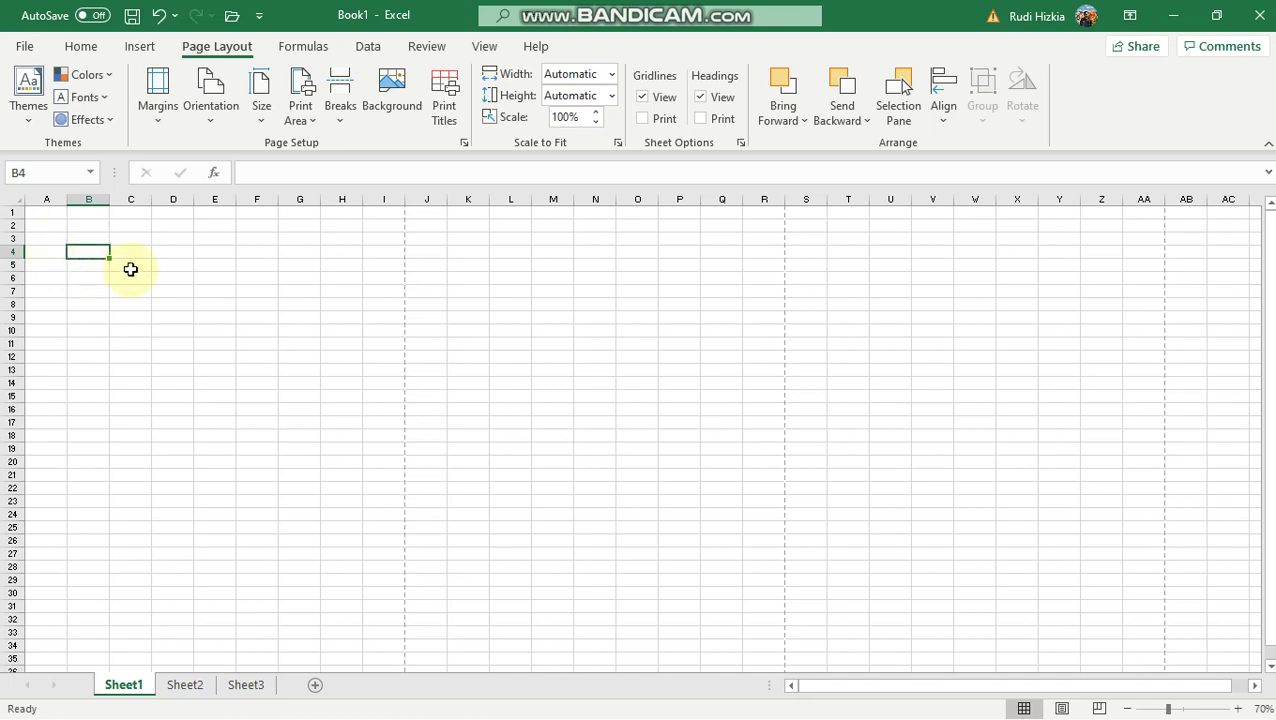
left_click(183, 223)
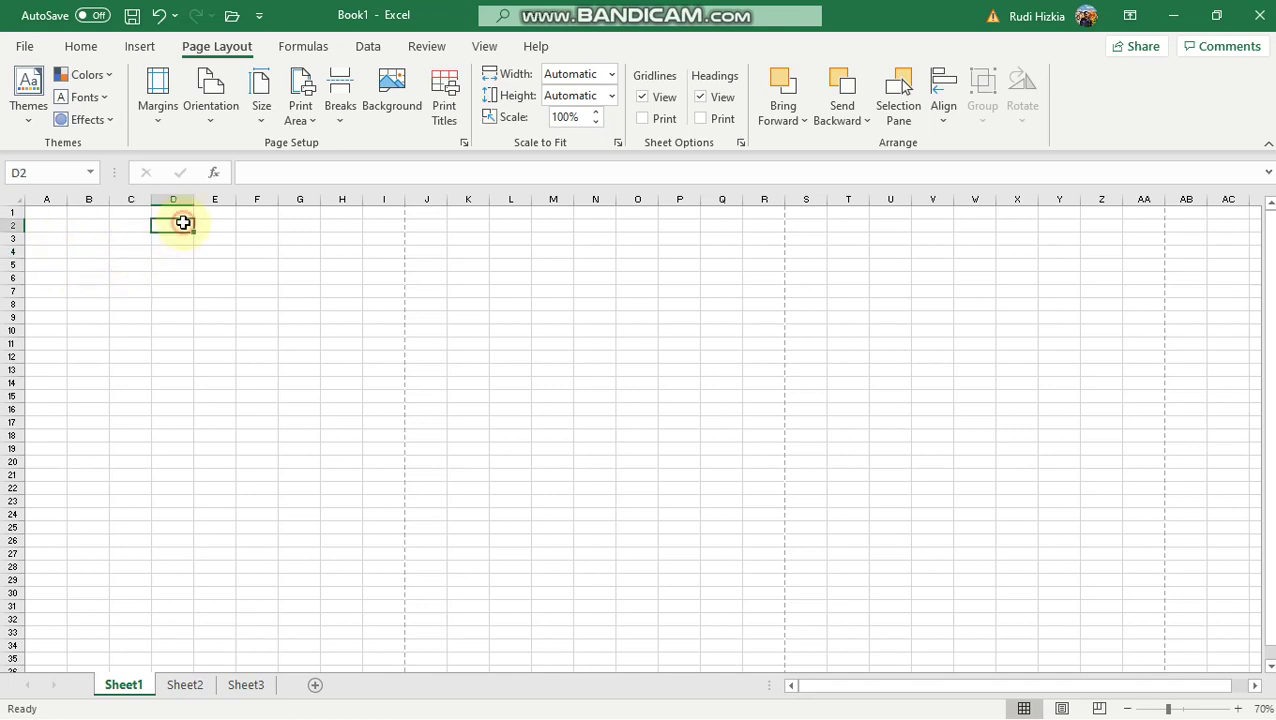
left_click(57, 229)
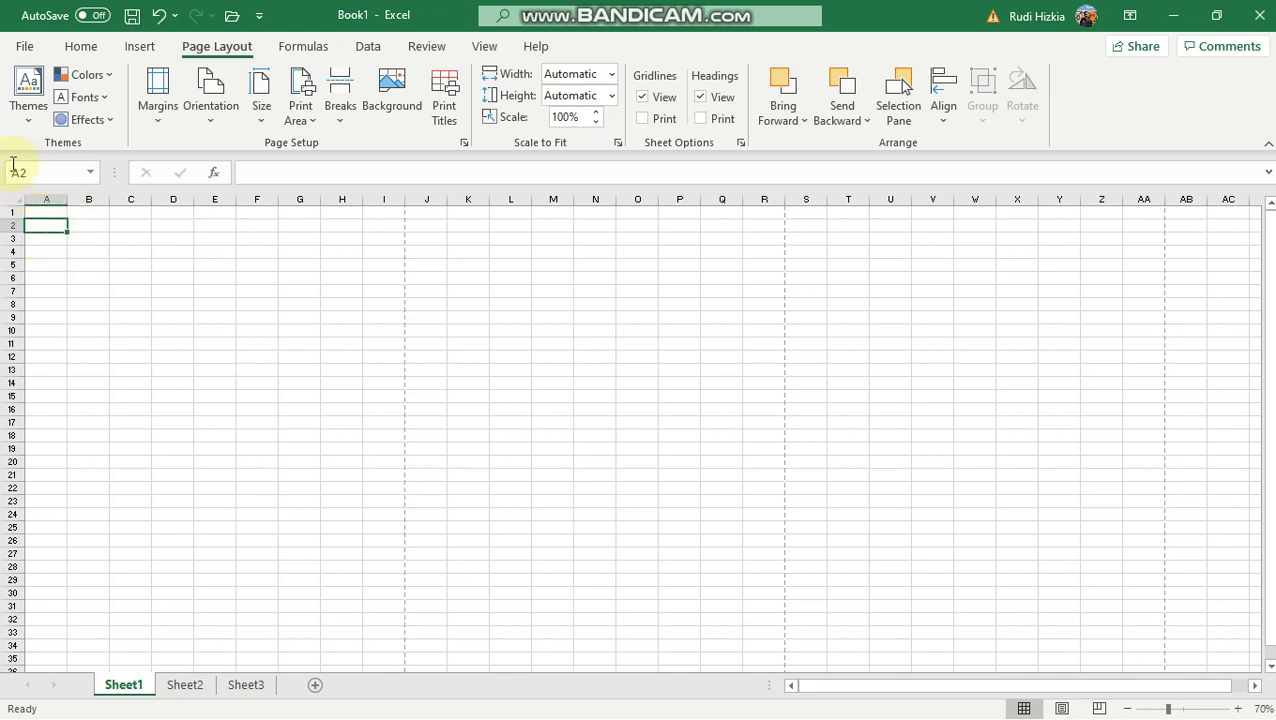
left_click(105, 250)
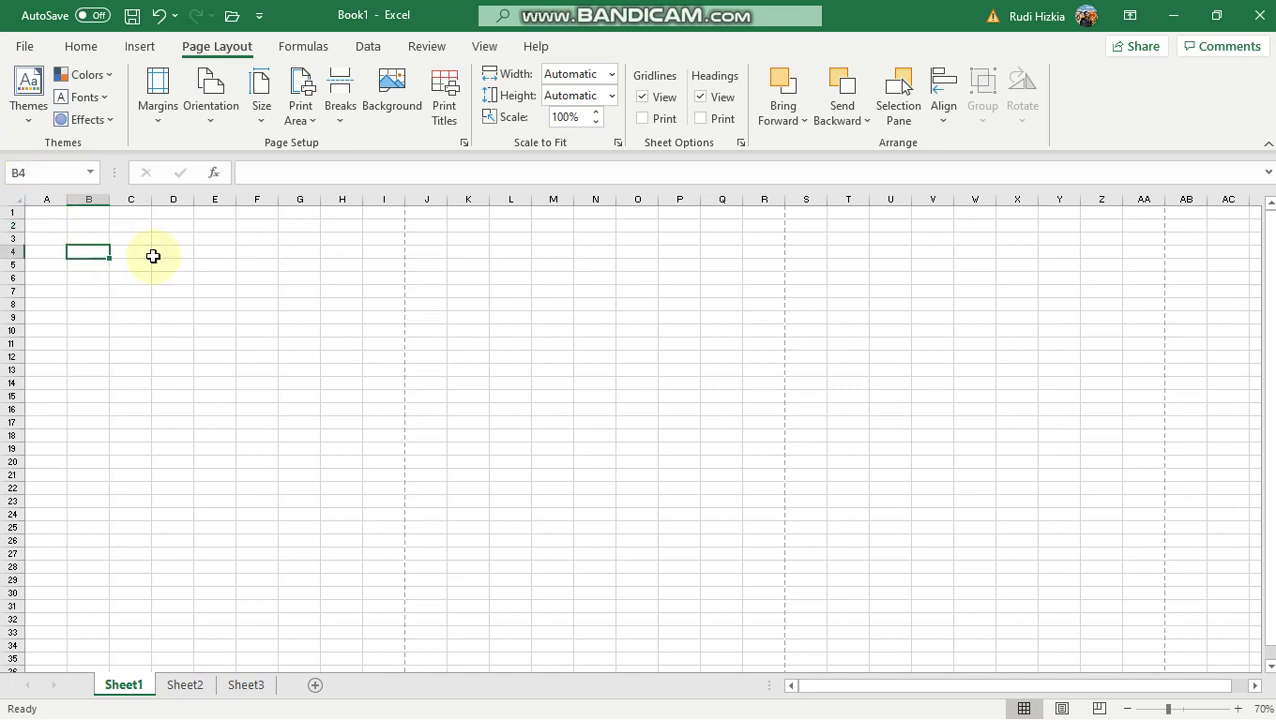
left_click(155, 255)
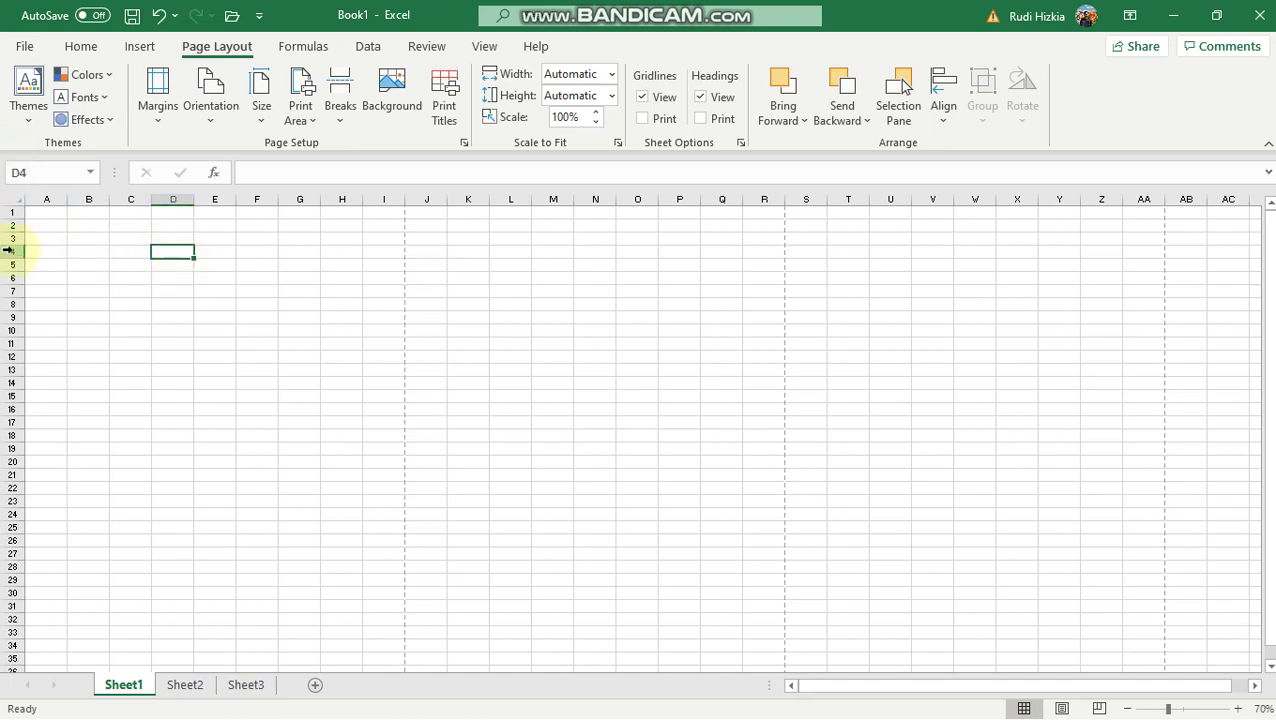
left_click(117, 237)
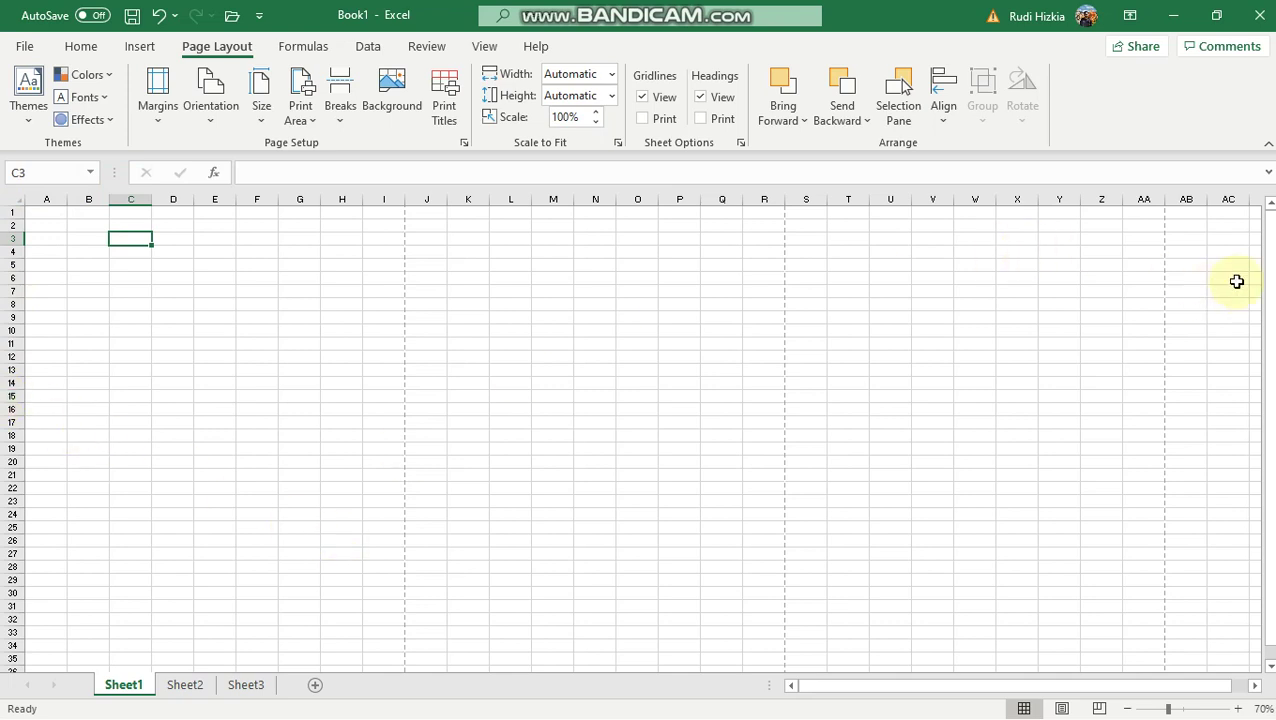
mouse_move(1268, 285)
left_mouse_down()
mouse_move(1250, 345)
mouse_move(1268, 257)
left_mouse_up()
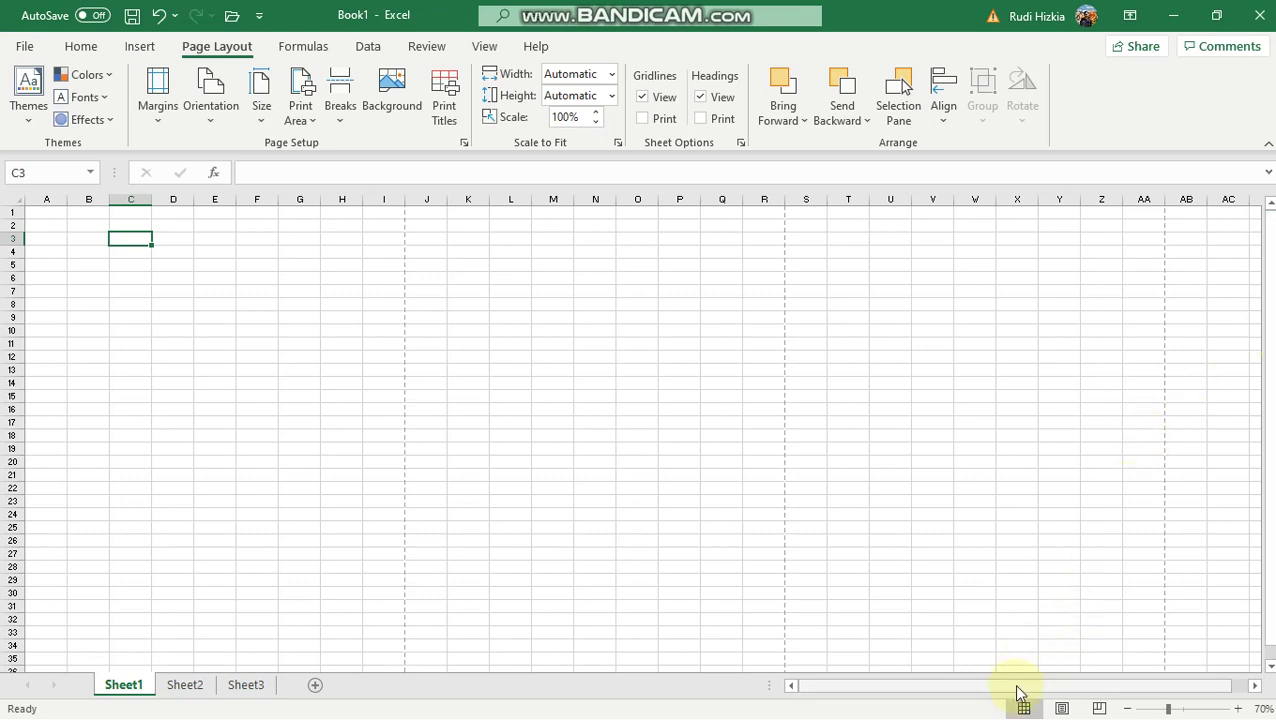
mouse_move(1020, 686)
left_mouse_down()
mouse_move(1050, 686)
mouse_move(975, 692)
left_mouse_up()
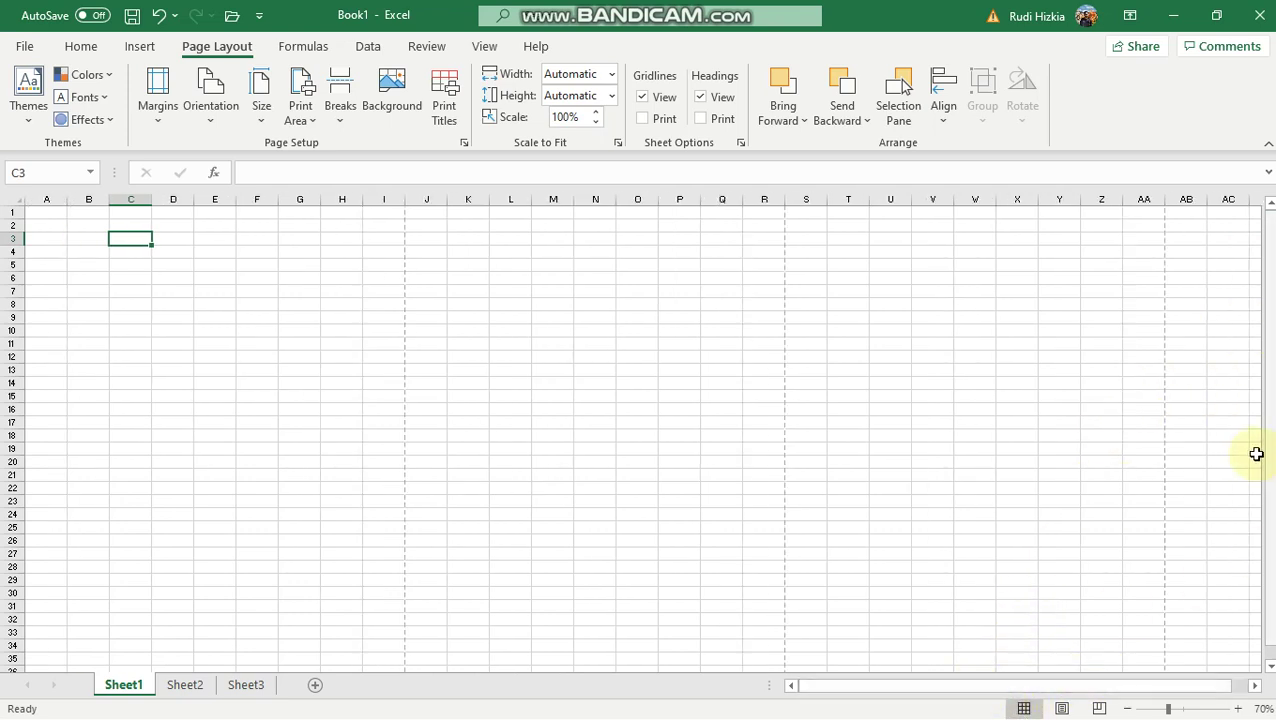
left_click_drag(1265, 456, 1267, 468)
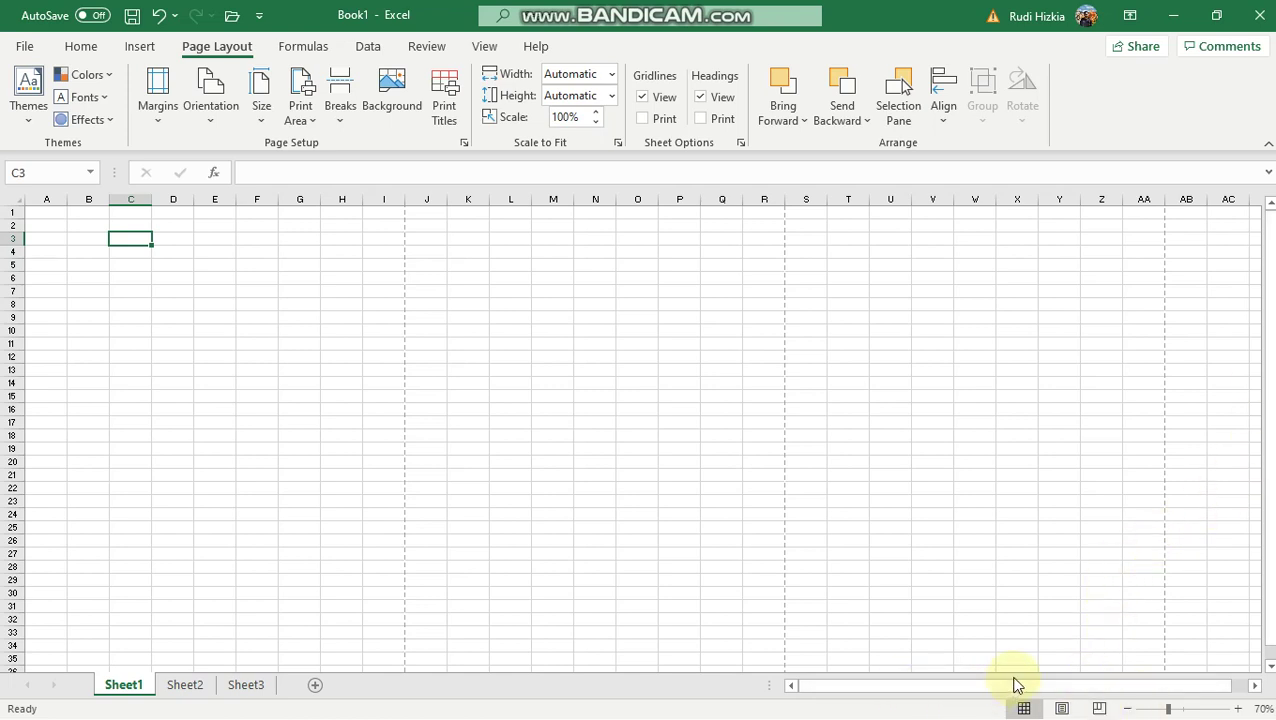
Zoom Sheet1 in to 150%, back out to 110%, then switch to Page Layout view.
left_click(1238, 709)
left_click(1238, 709)
left_click(1238, 709)
left_click(1238, 709)
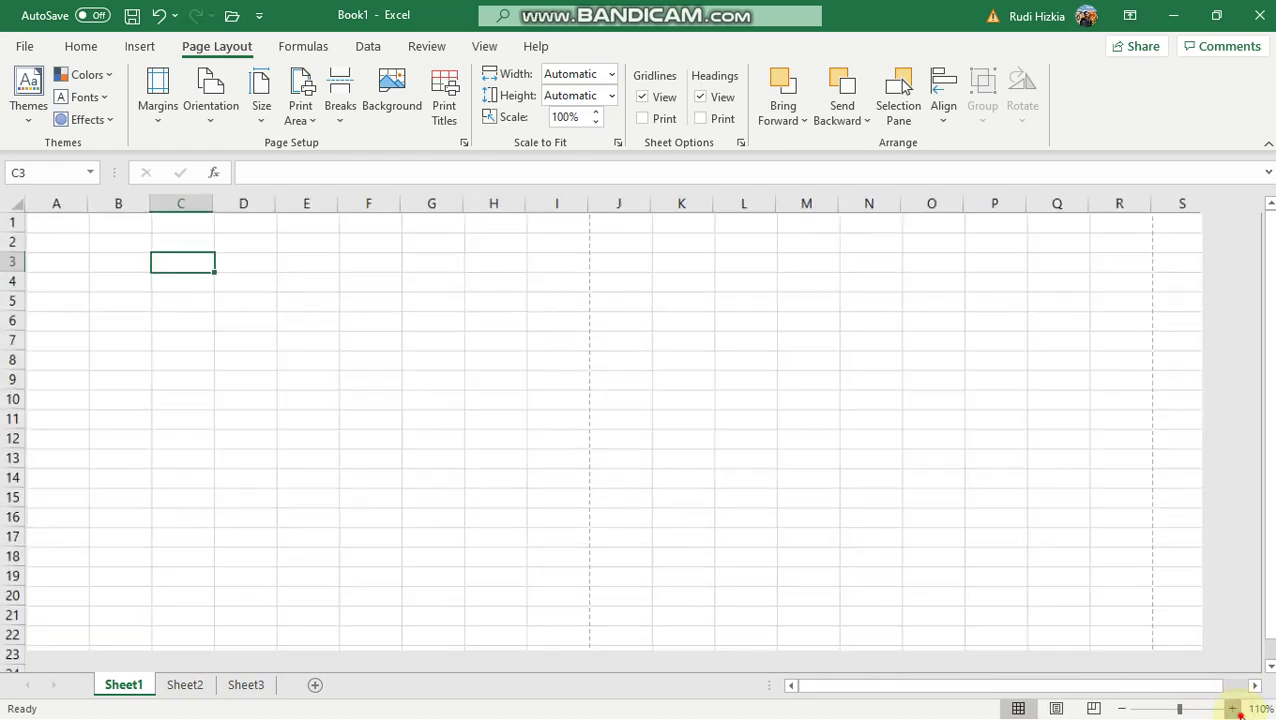
left_click(1238, 709)
left_click(1238, 709)
left_click(1238, 709)
left_click(1238, 709)
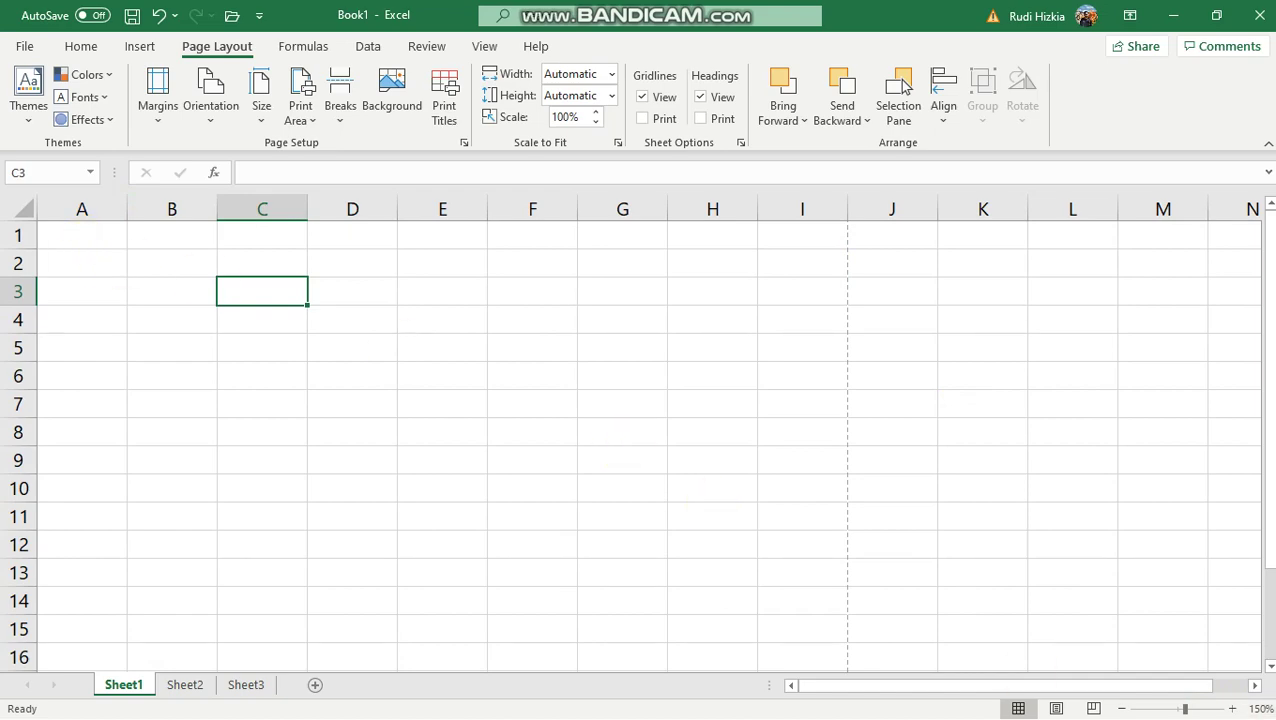
left_click(1122, 709)
left_click(1122, 709)
left_click(1122, 709)
left_click(1122, 709)
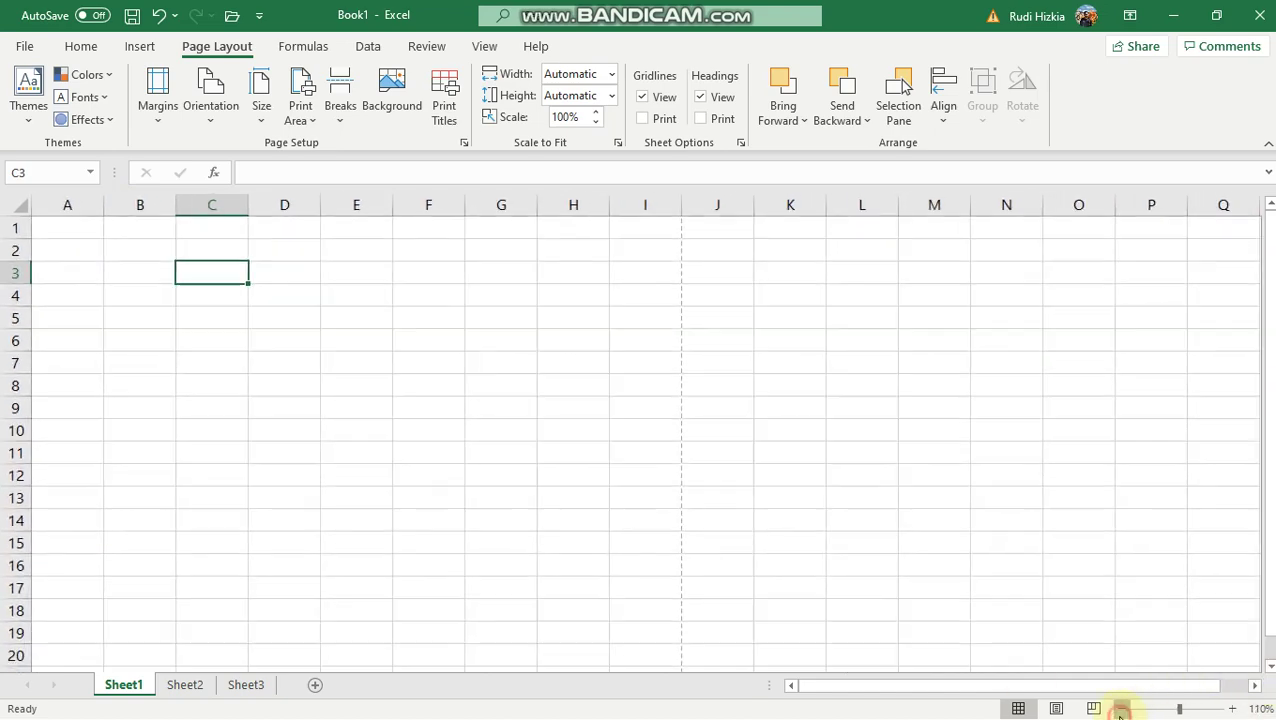
left_click(1122, 709)
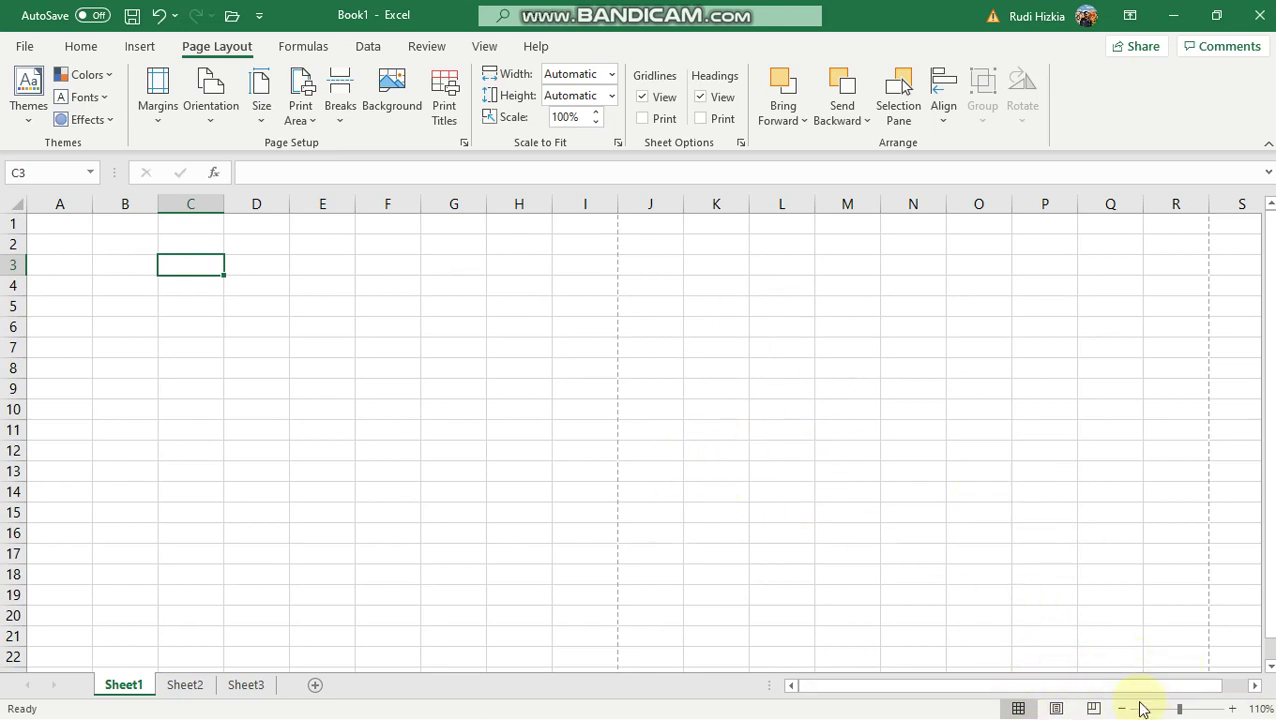
left_click(1055, 709)
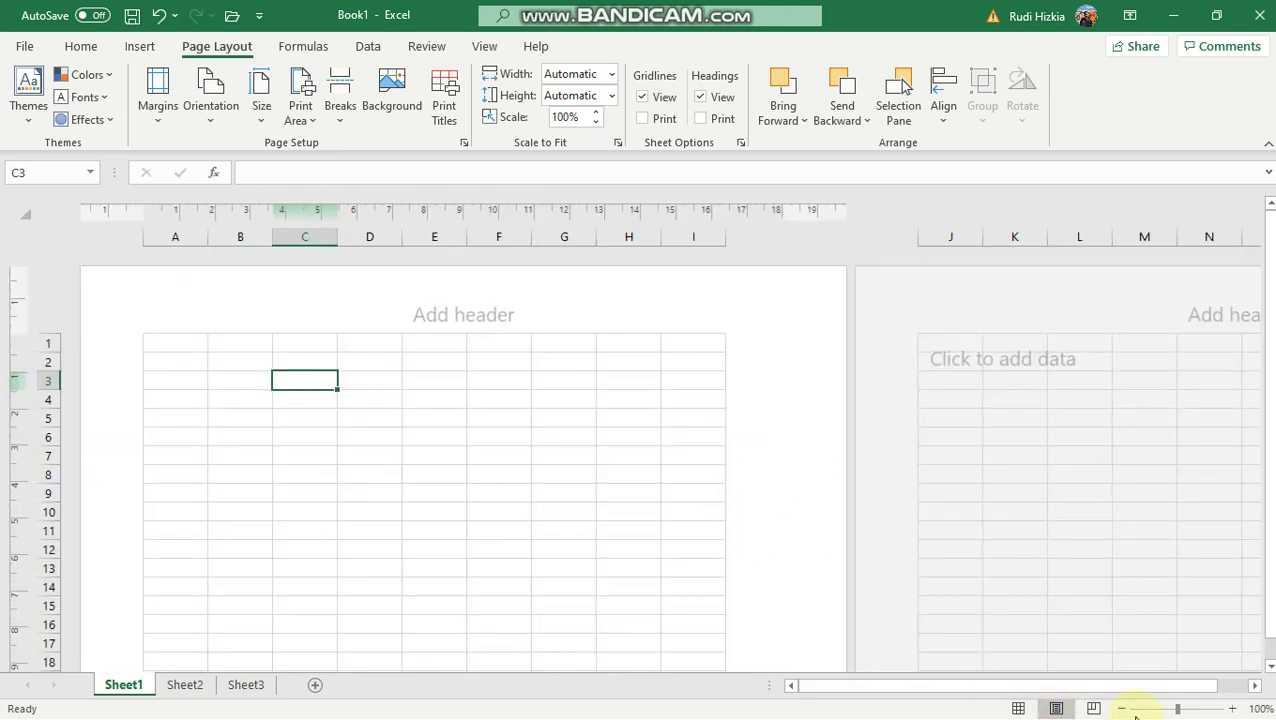
Look at Sheet1 in Page Break Preview, then return it to Normal view.
left_click(1090, 709)
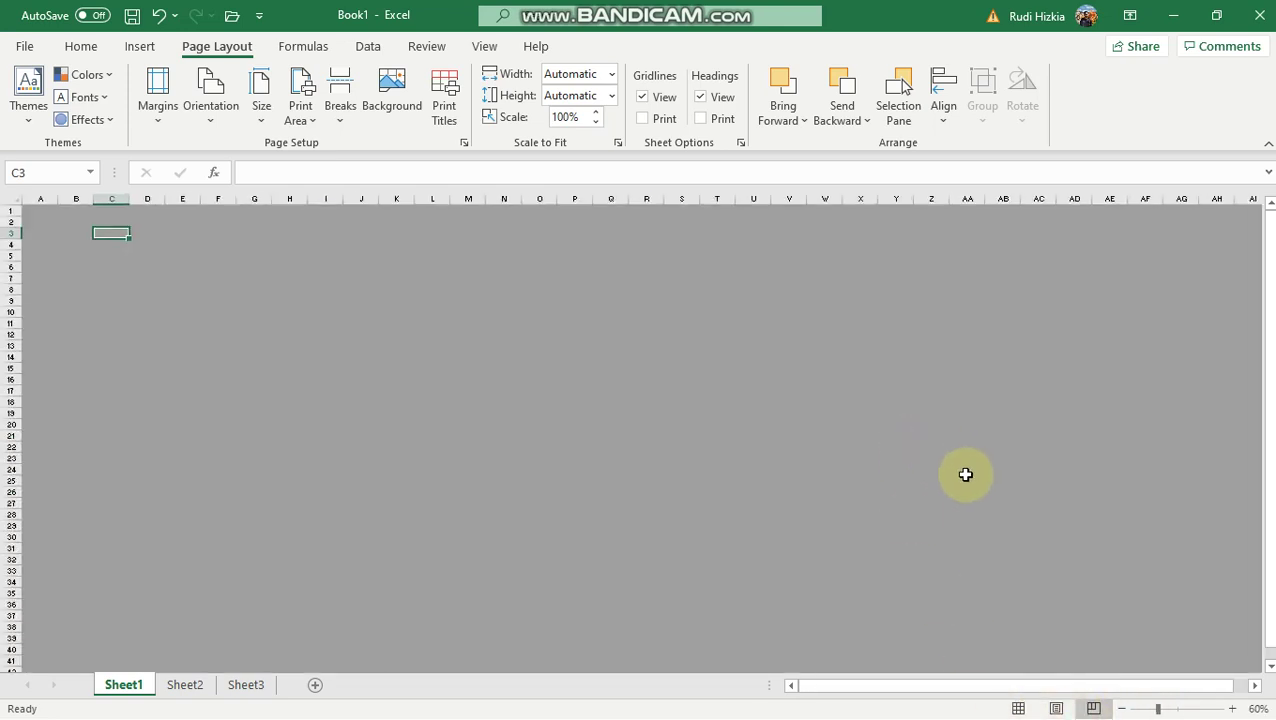
scroll(818, 479, "down", 4)
scroll(818, 480, "up", 2)
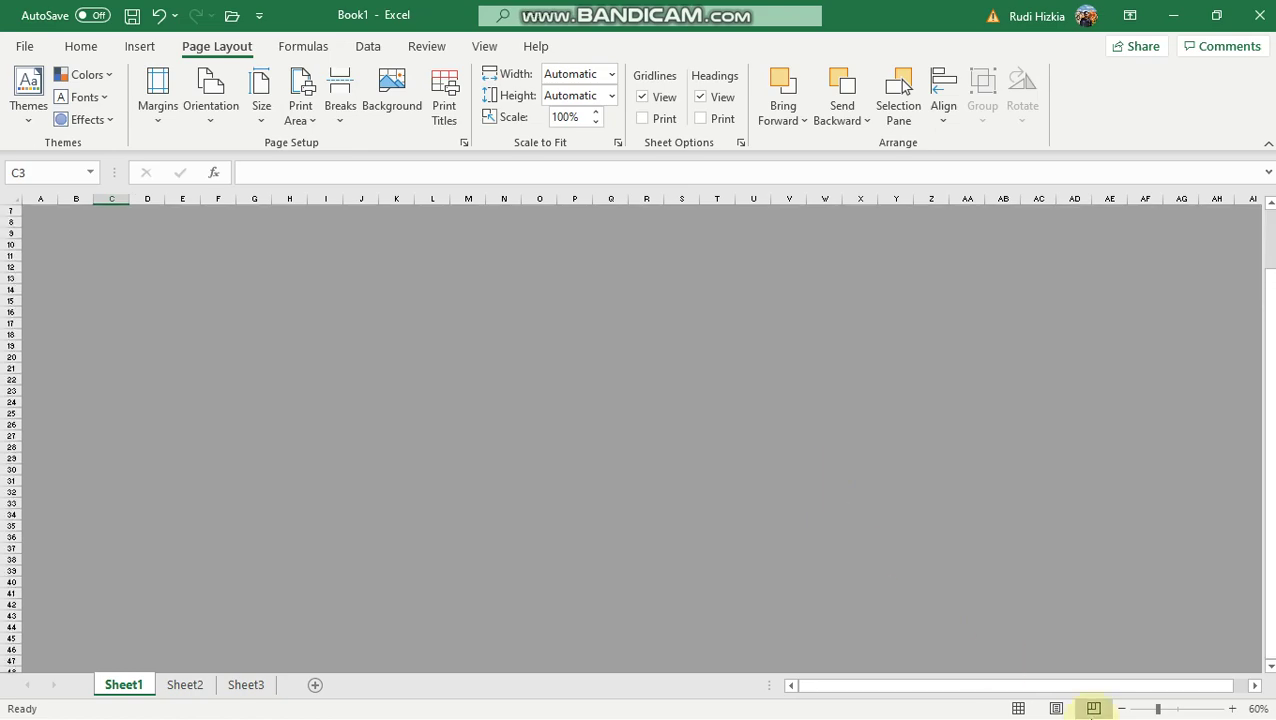
left_click(1029, 707)
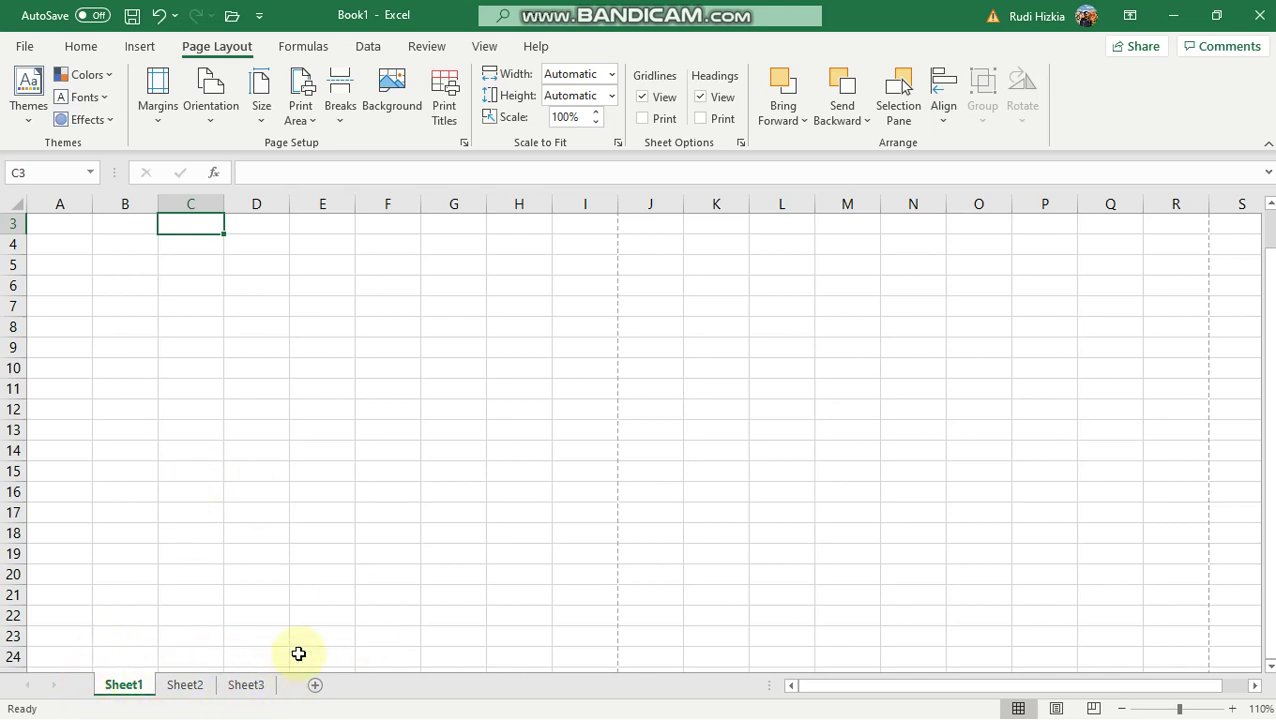
Flip between the Sheet1, Sheet2 and Sheet3 tabs, finishing on Sheet2.
left_click(183, 688)
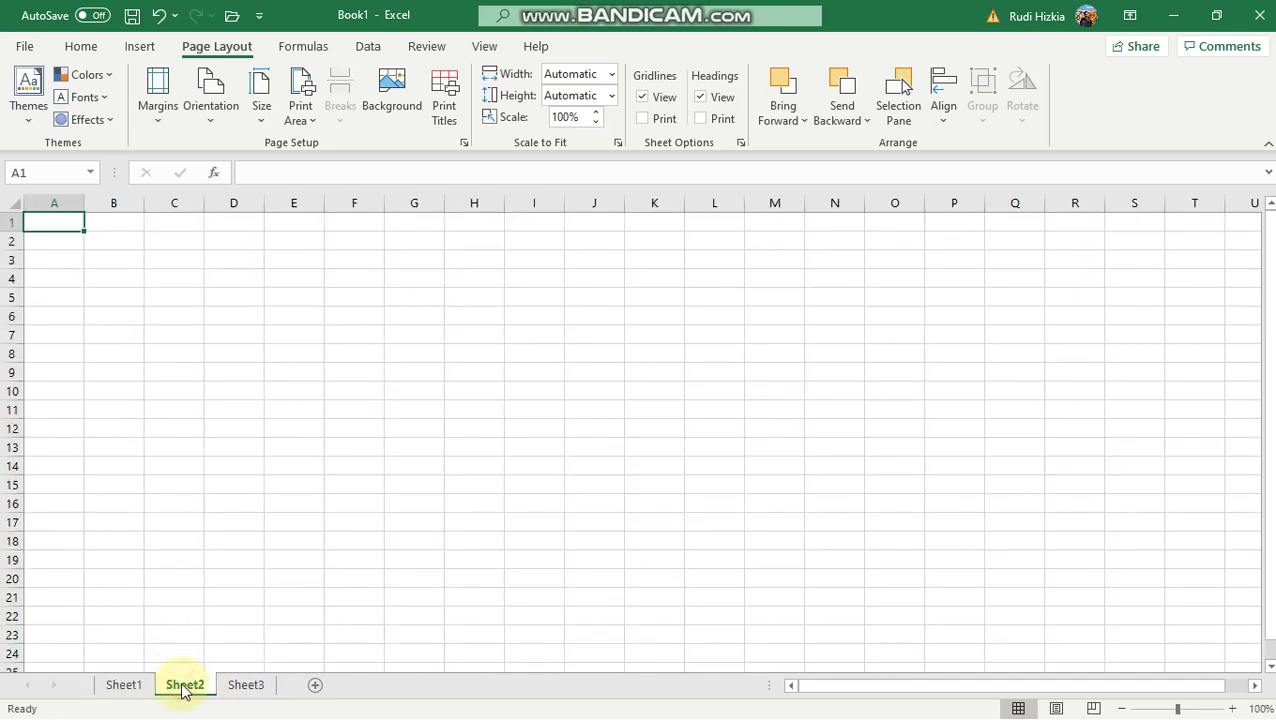
left_click(140, 688)
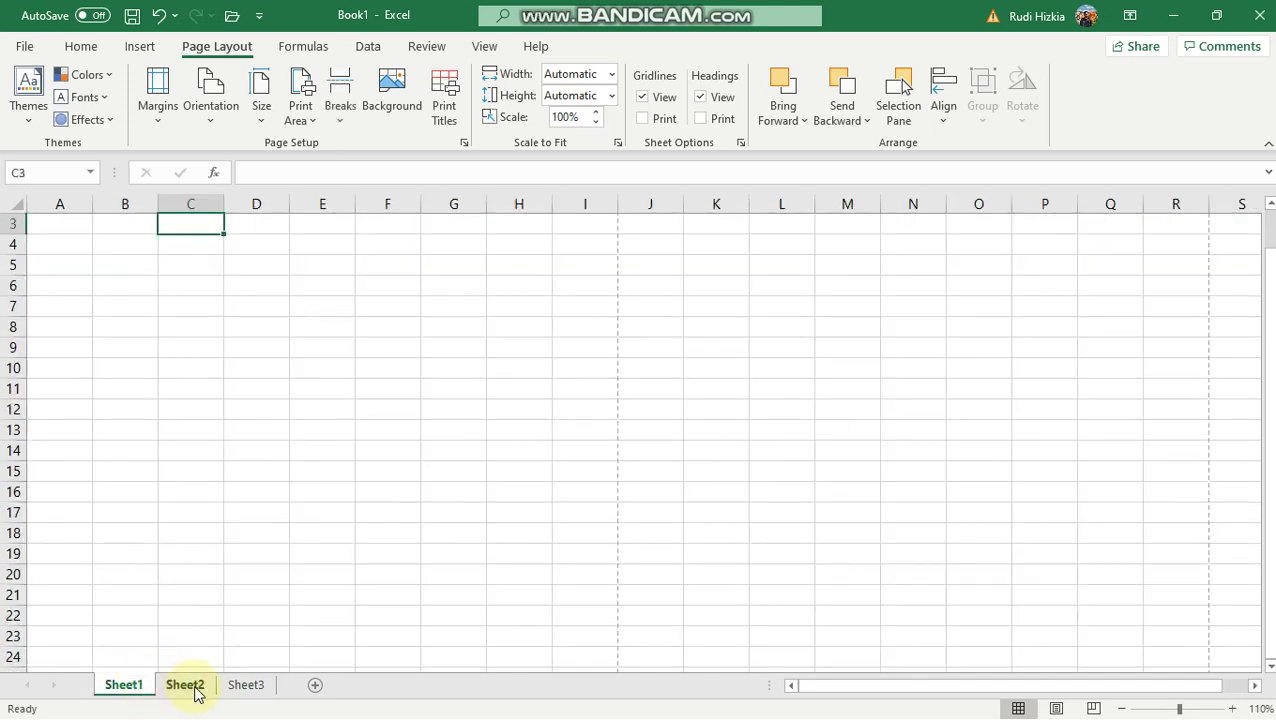
left_click(192, 690)
left_click(240, 690)
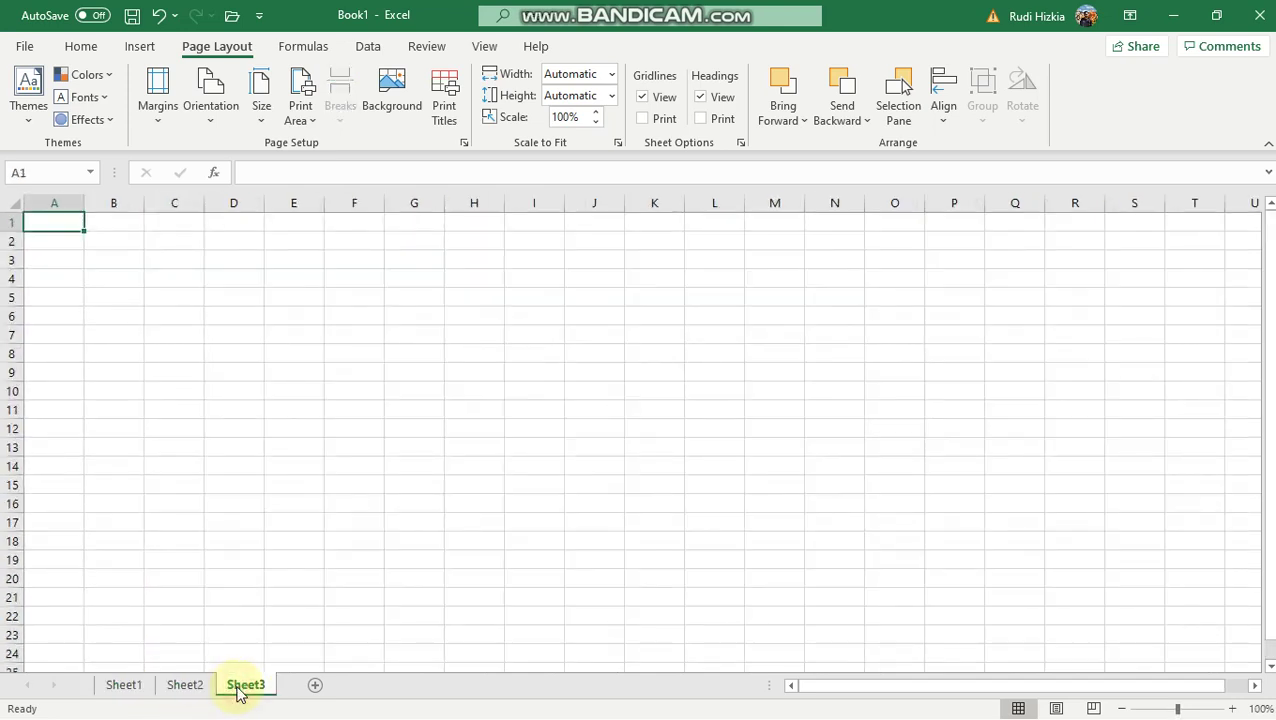
left_click(145, 688)
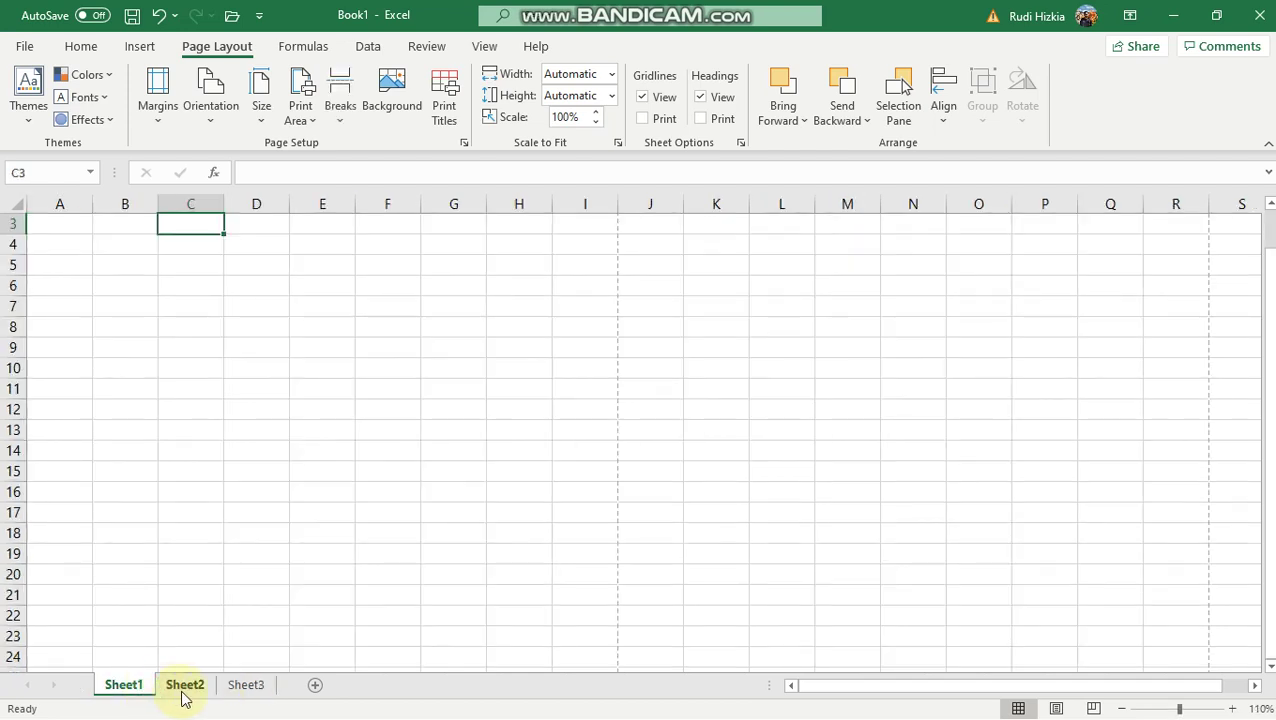
left_click(200, 692)
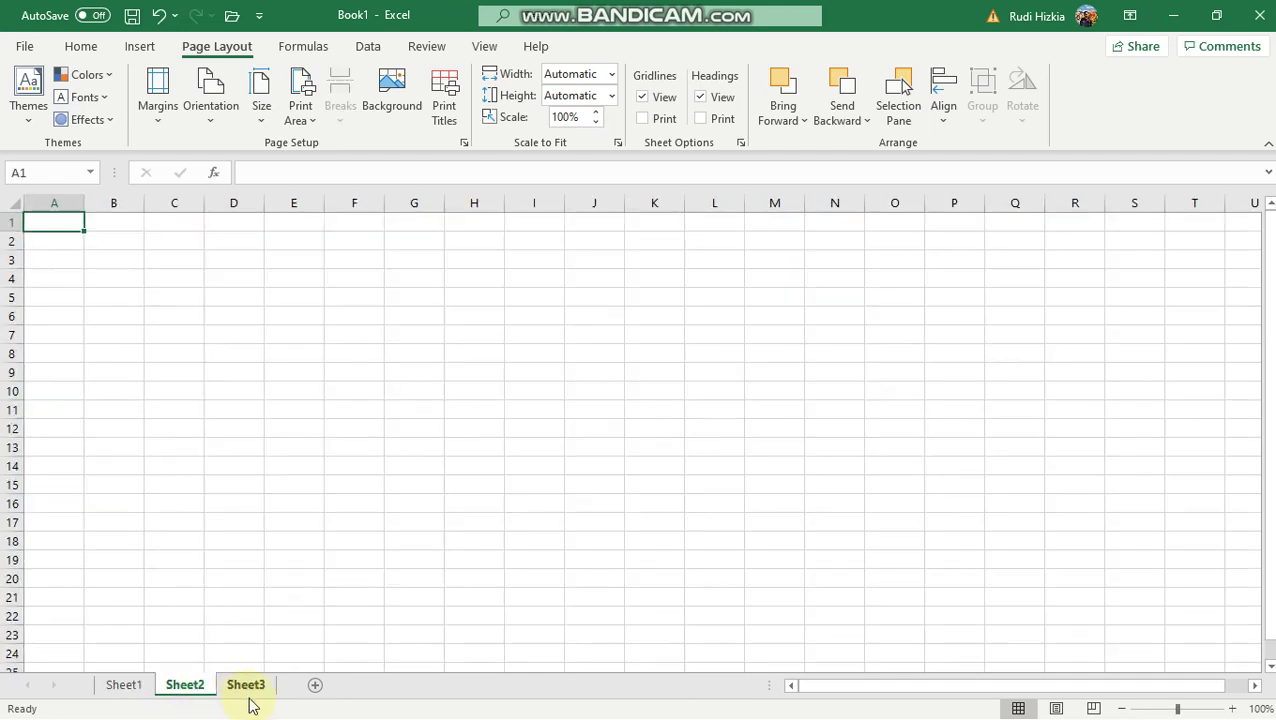
left_click(130, 688)
left_click(188, 690)
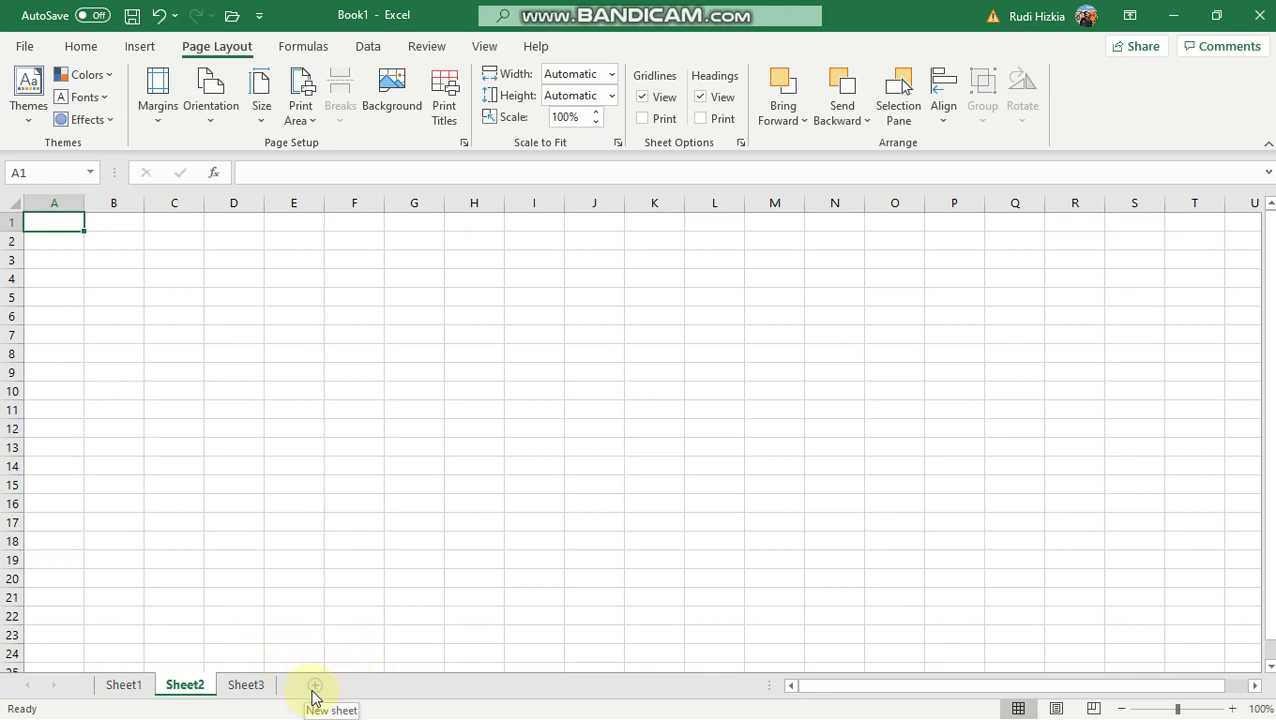
Add Sheet4 after Sheet2, then Sheet5 and Sheet6 after Sheet3.
left_click(312, 697)
left_click(310, 690)
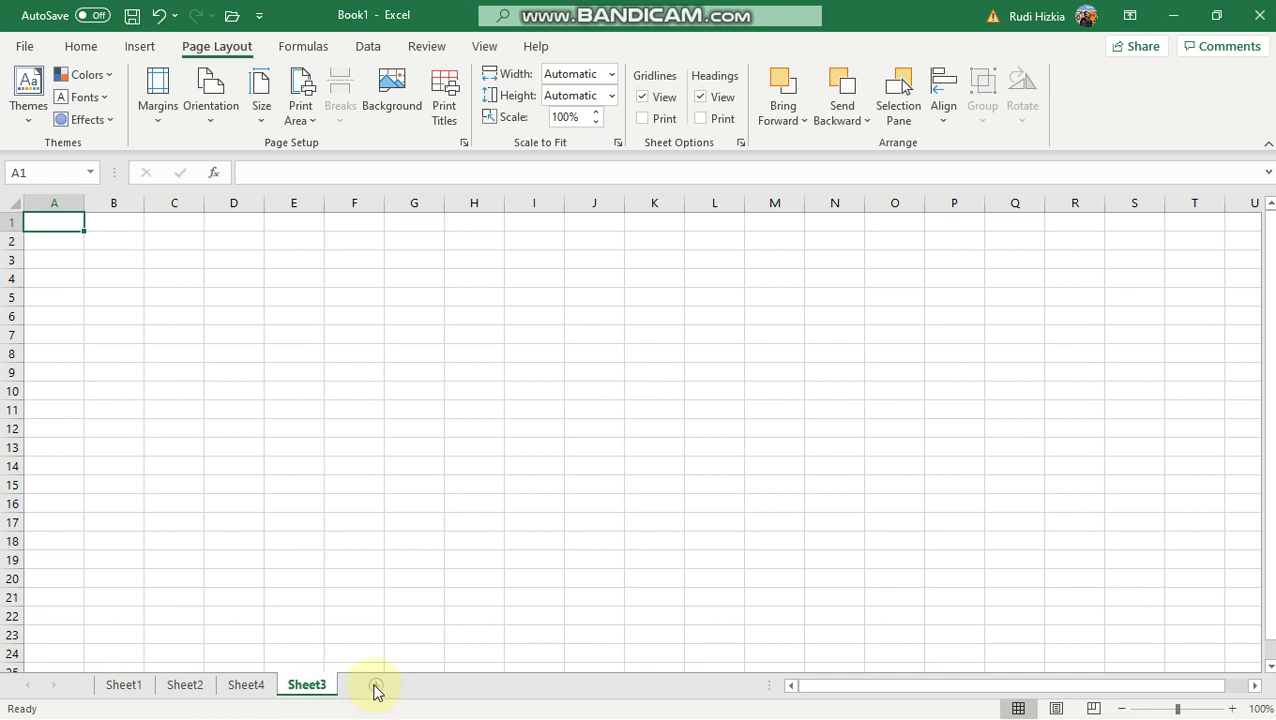
left_click(375, 688)
left_click(441, 690)
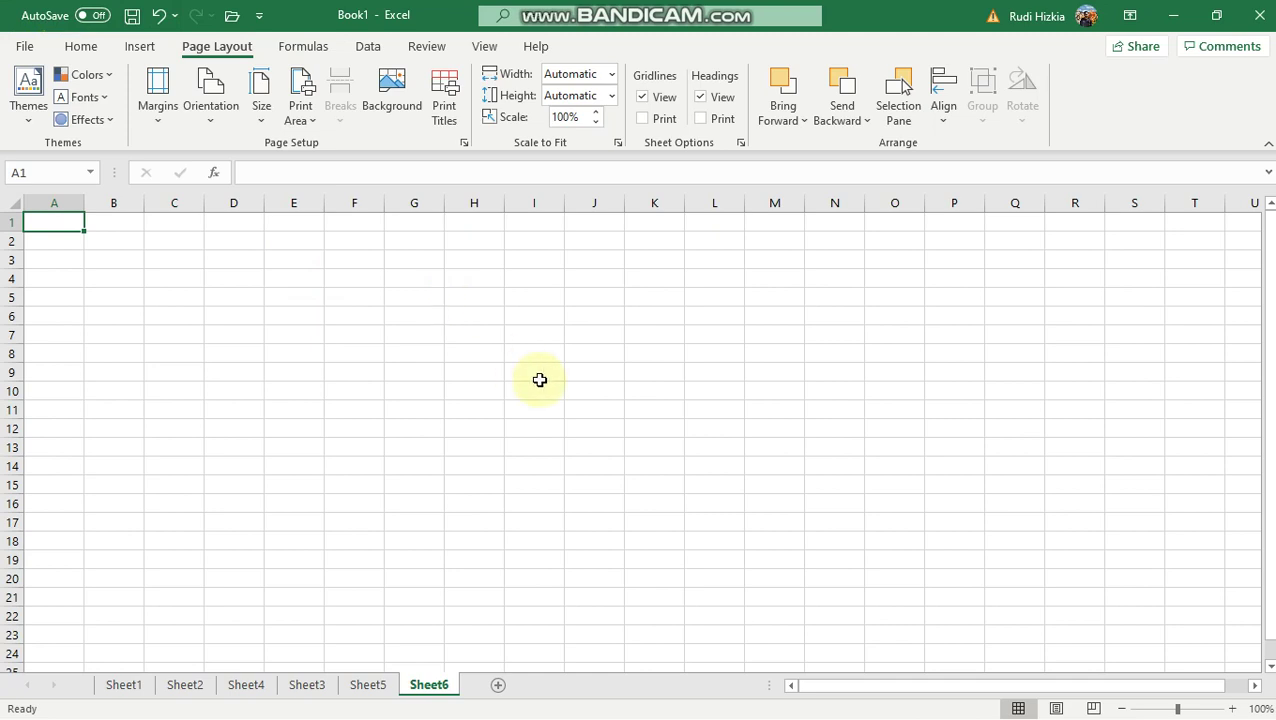
Bring the Bandicam recorder window back up over Excel from the taskbar.
key("super")
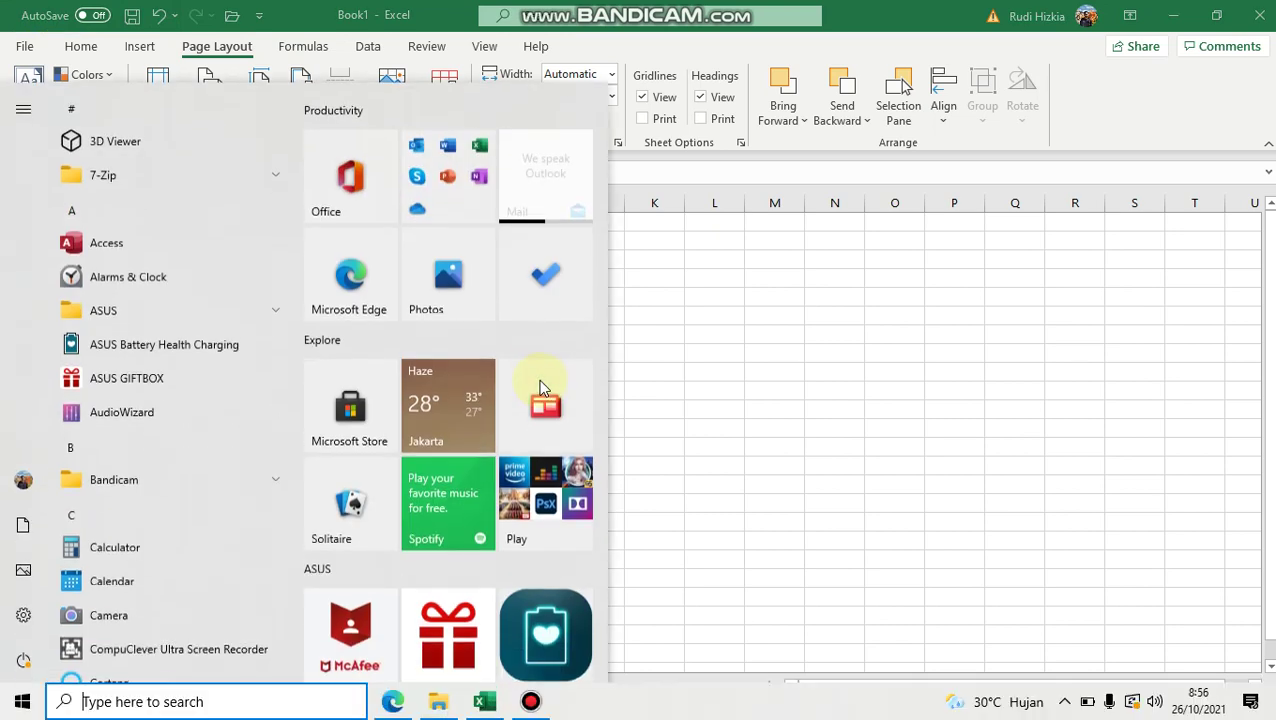
left_click(530, 701)
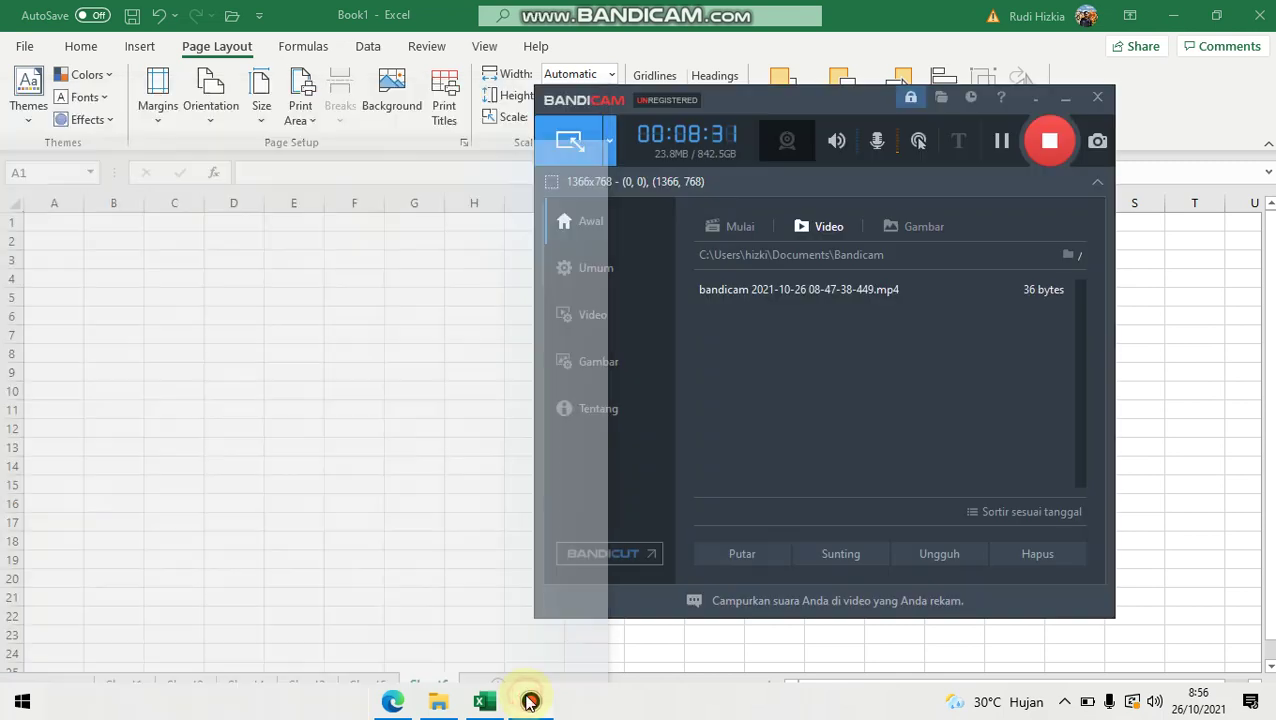